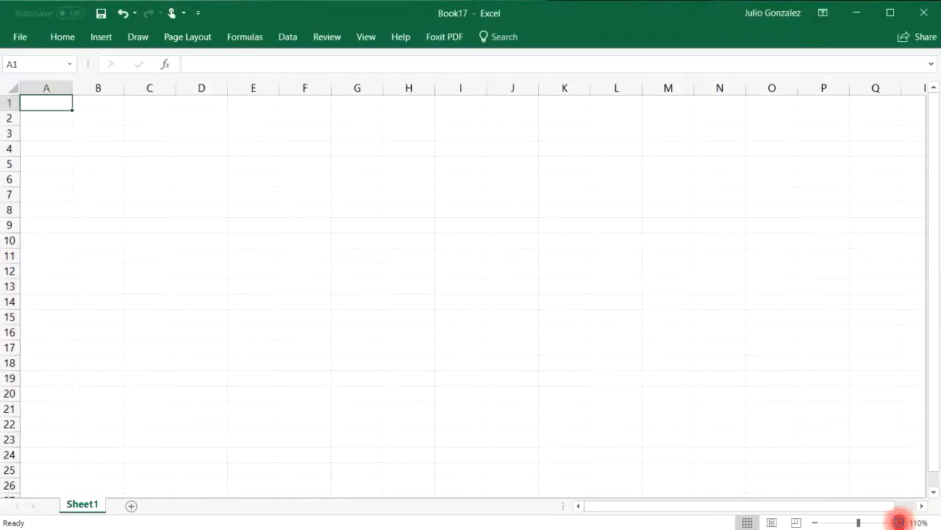
# Enter the numbers 15, 24, 73 and 45 in cells B1 through B4
pyautogui.click(899, 523)
pyautogui.click(899, 523)
pyautogui.click(900, 523)
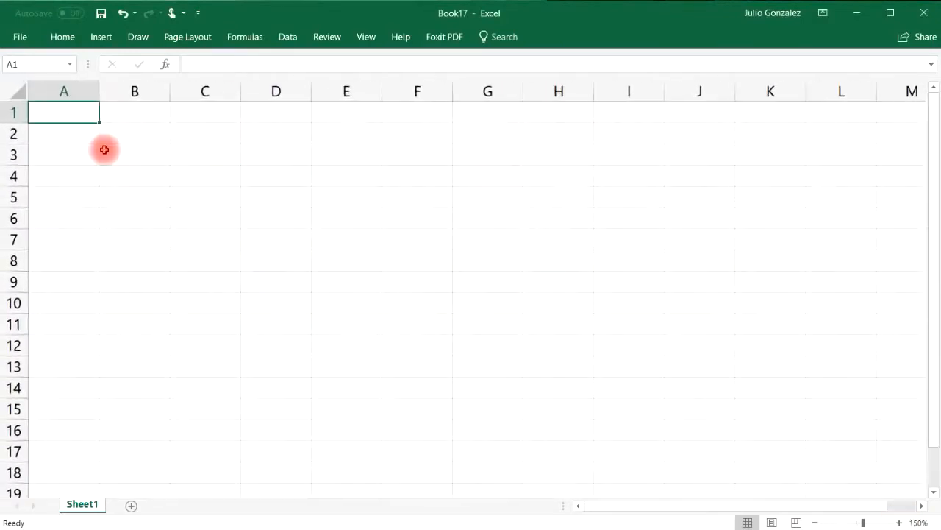
pyautogui.click(133, 113)
pyautogui.write('15')
pyautogui.press('Return')
pyautogui.write('24')
pyautogui.press('Return')
pyautogui.write('74')
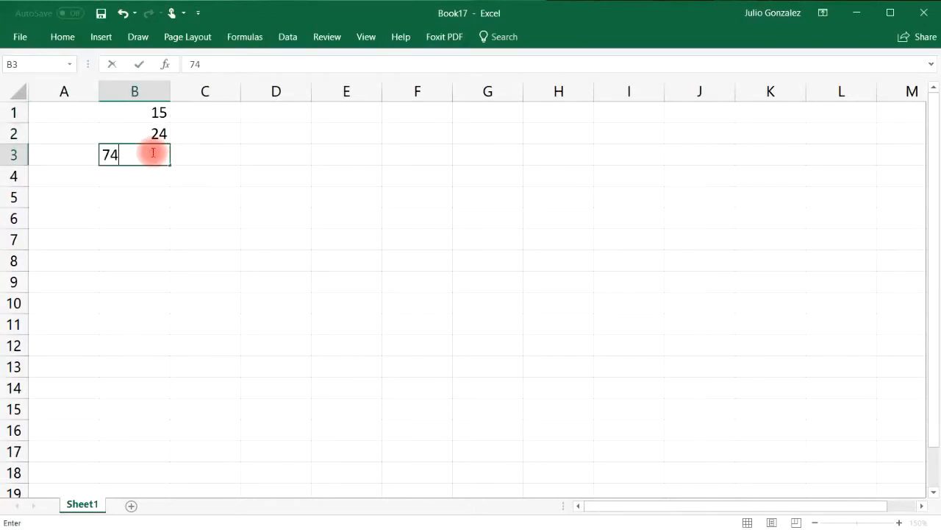
pyautogui.press('BackSpace')
pyautogui.write('3')
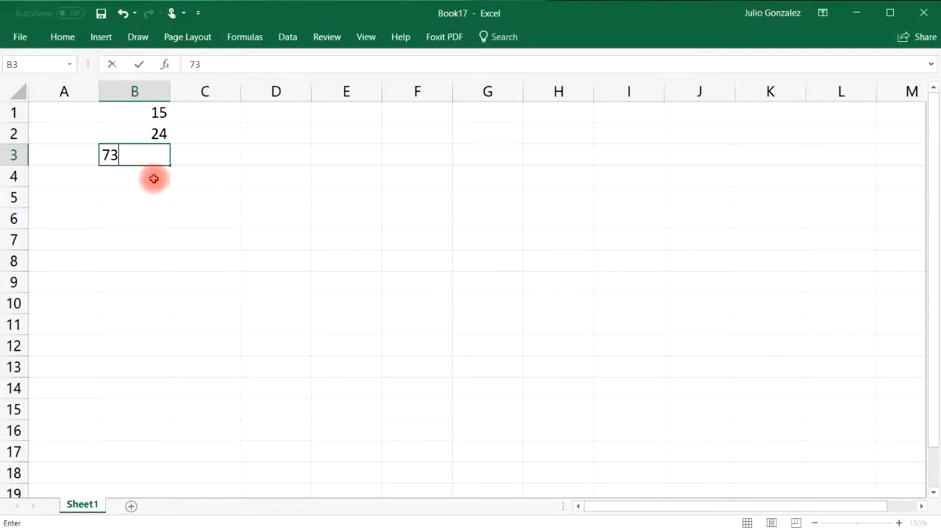
pyautogui.press('Return')
pyautogui.write('45')
pyautogui.press('Return')
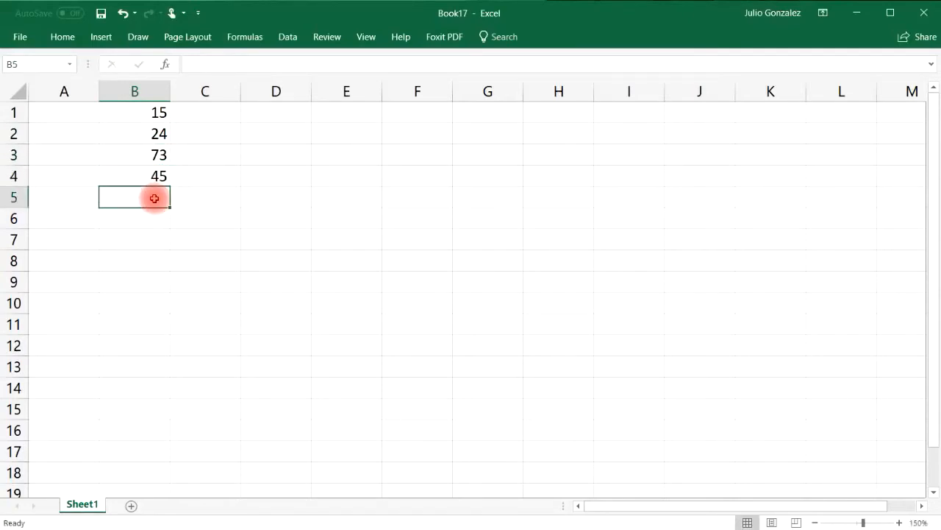
# Continue the number column with 68, 79, 32 and 96 in cells B5 through B8
pyautogui.write('68')
pyautogui.press('Return')
pyautogui.write('7')
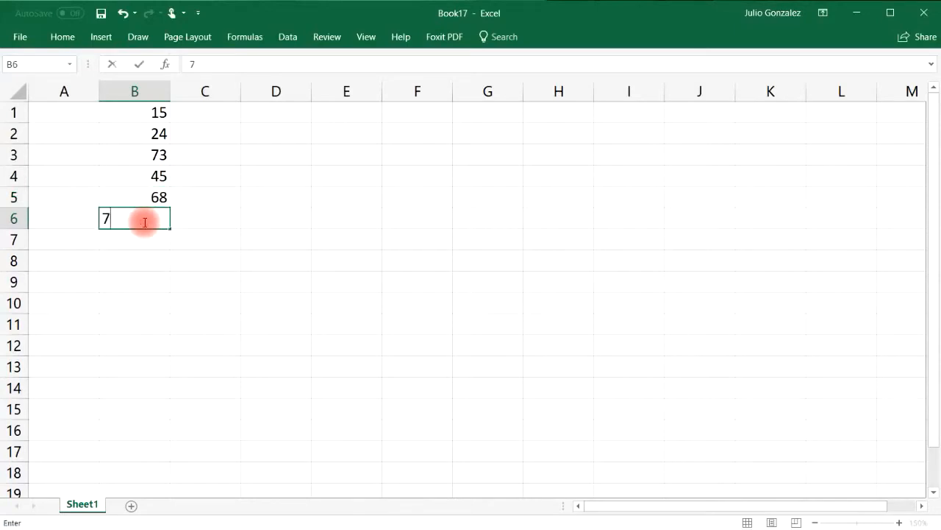
pyautogui.write('9')
pyautogui.press('Return')
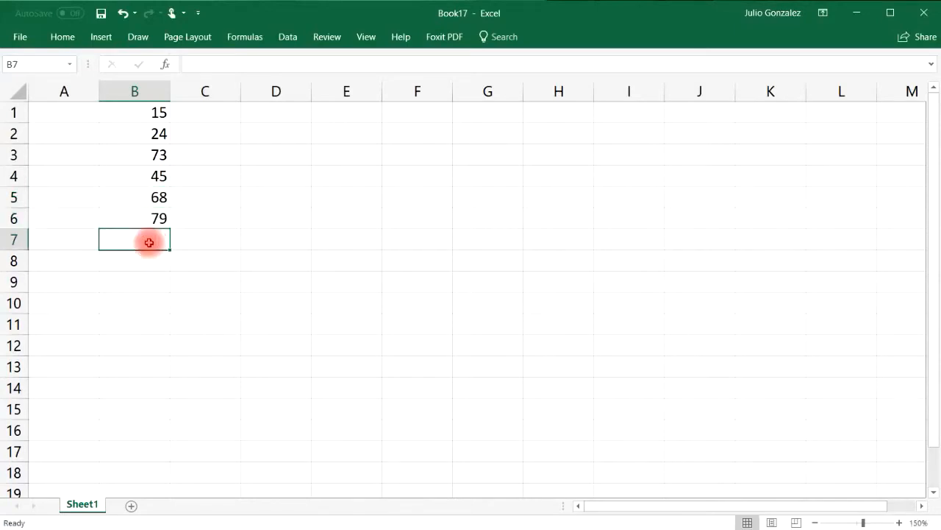
pyautogui.write('32')
pyautogui.press('Return')
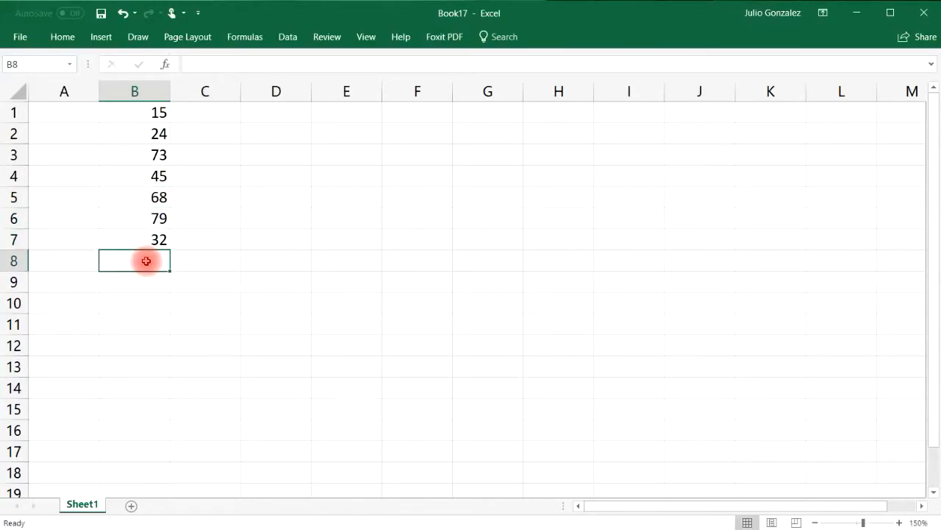
pyautogui.write('96')
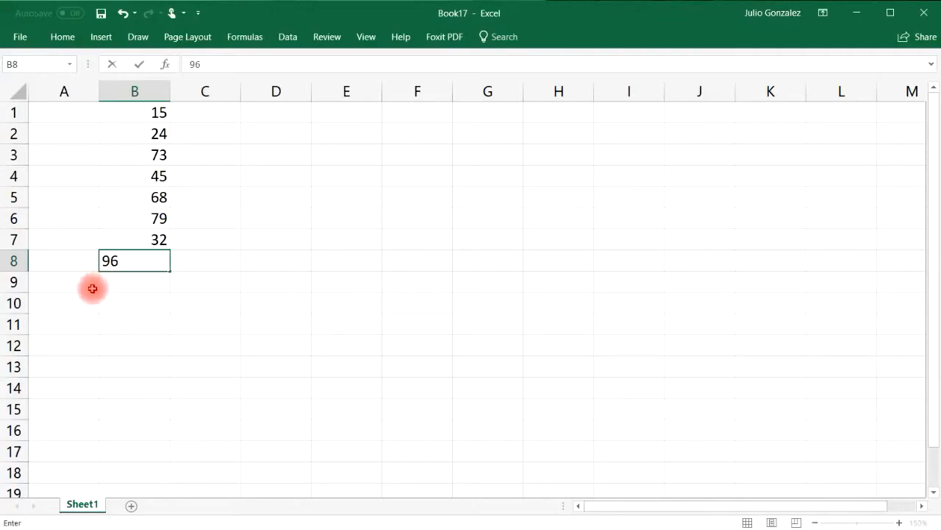
pyautogui.click(91, 288)
# Label cell A10 "Total:" and add up B1:B8 in B10 with the SUM function
pyautogui.click(78, 304)
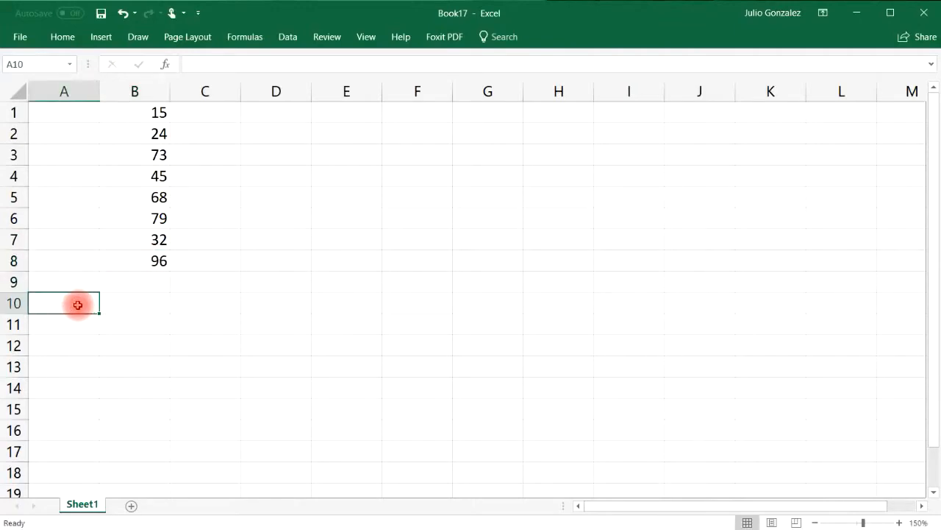
pyautogui.write('Total:')
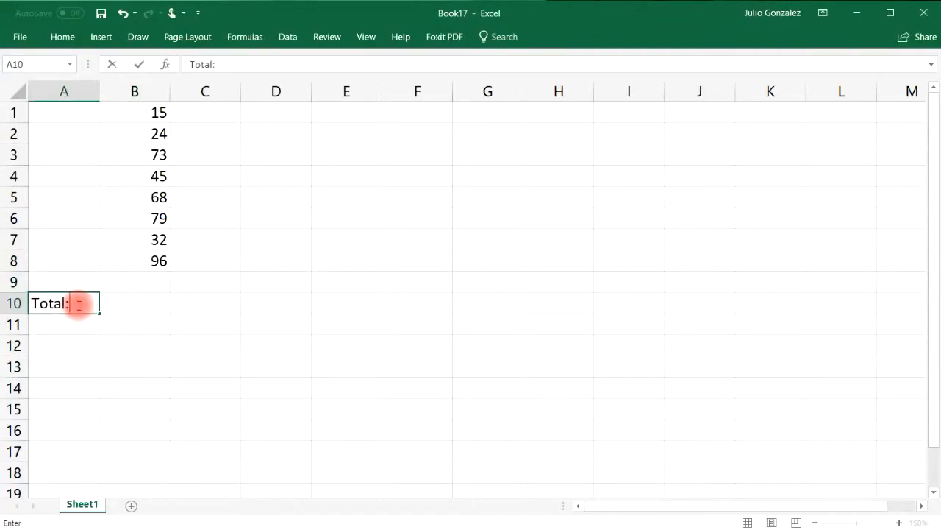
pyautogui.press('Tab')
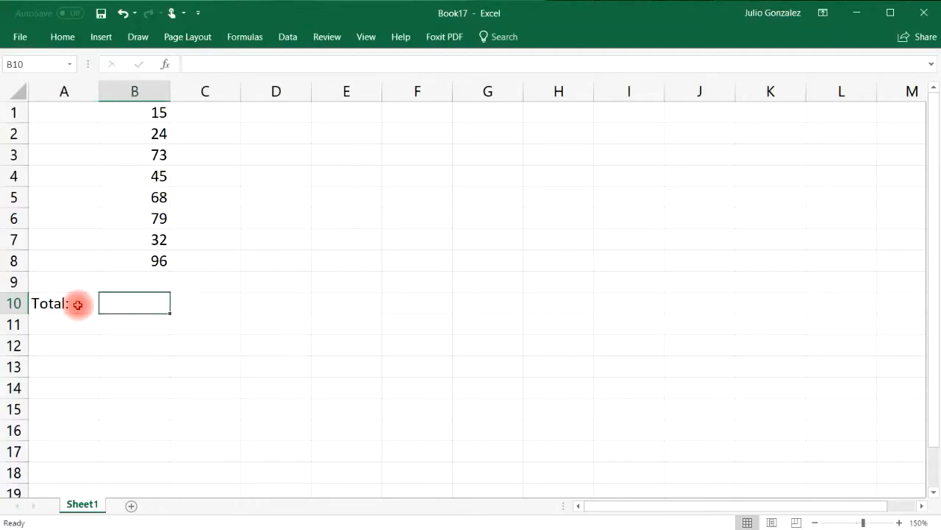
pyautogui.write('=')
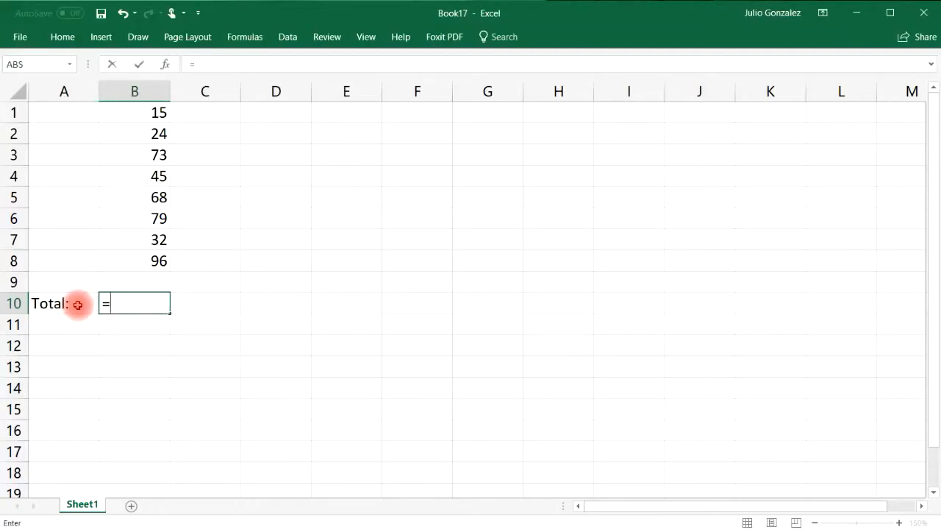
pyautogui.write('sum')
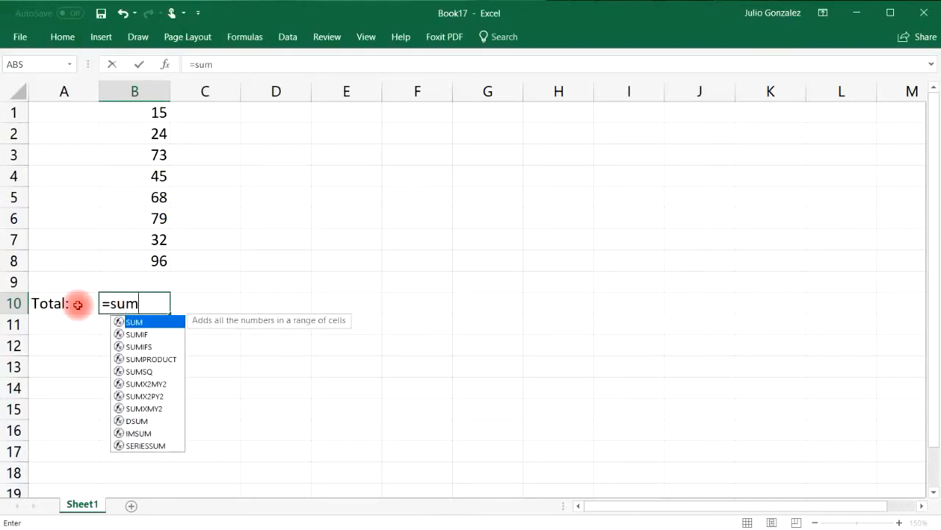
pyautogui.write('(')
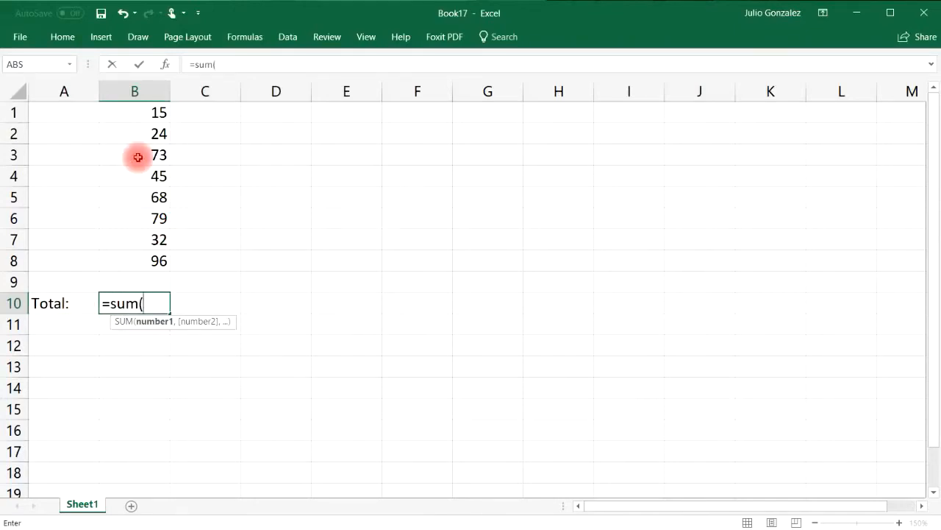
pyautogui.moveTo(154, 111); pyautogui.dragTo(159, 263)
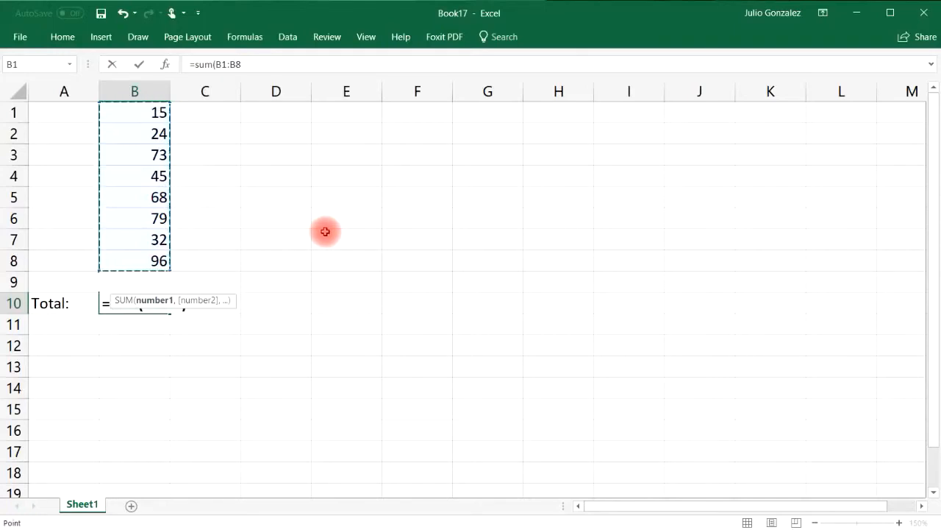
pyautogui.press('Return')
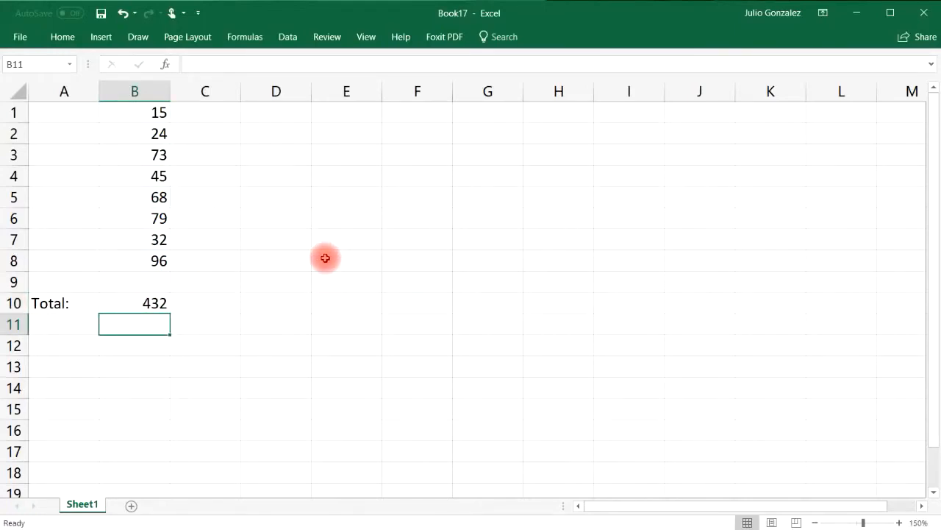
# Enter the formula =sum(24,42,15) in cell D10 to add numbers given directly as arguments
pyautogui.click(282, 303)
pyautogui.write('=')
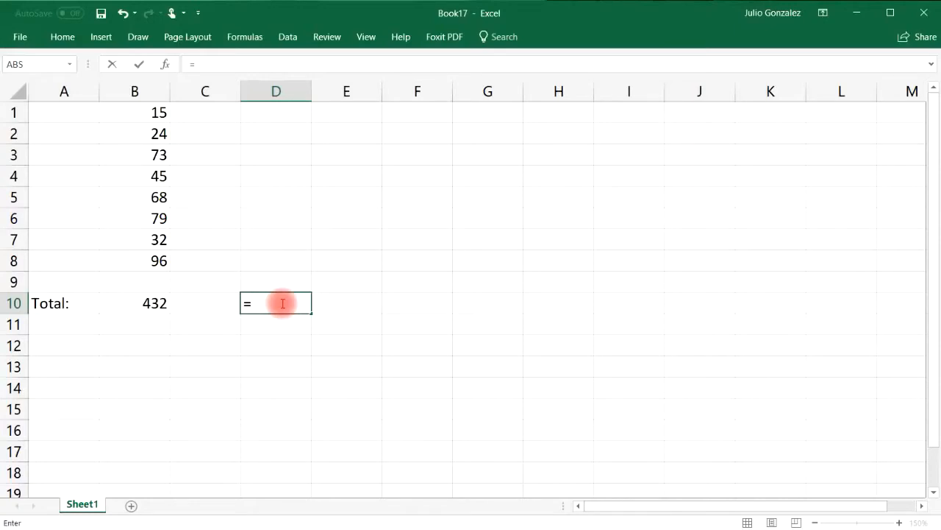
pyautogui.write('sum(24,42,15')
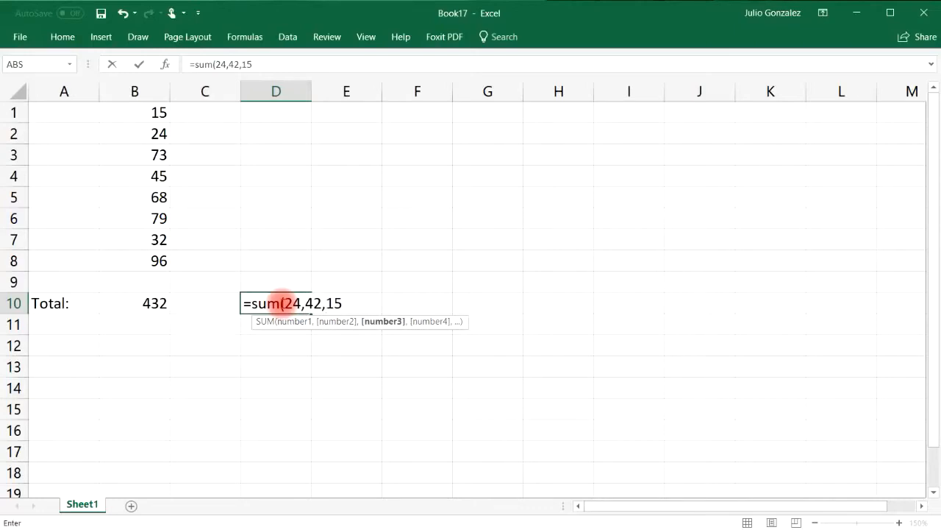
pyautogui.write(')')
pyautogui.press('Return')
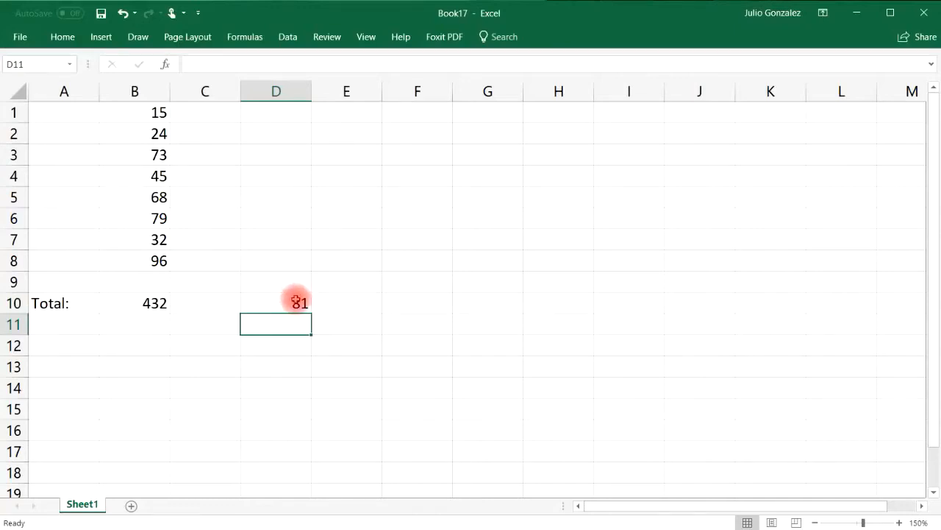
# Delete the contents of cell D10
pyautogui.click(297, 302)
pyautogui.press('Delete')
pyautogui.press('Return')
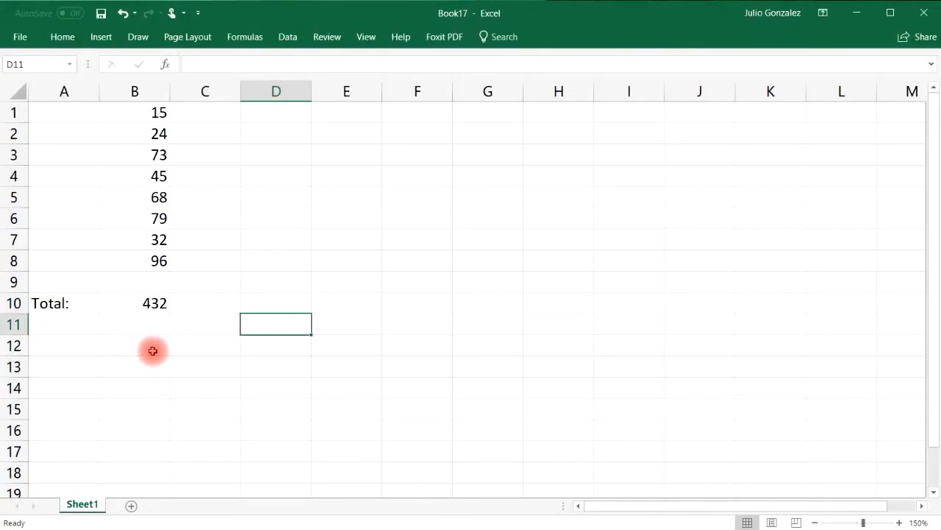
# Label cell A11 "Average:" and calculate the mean of B1:B8 in B11 with the AVERAGE function
pyautogui.click(58, 323)
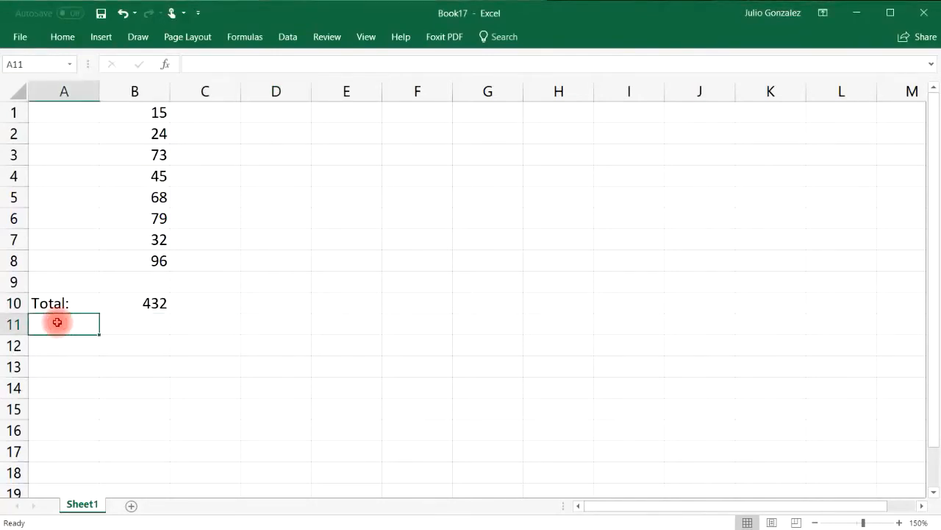
pyautogui.write('Average:')
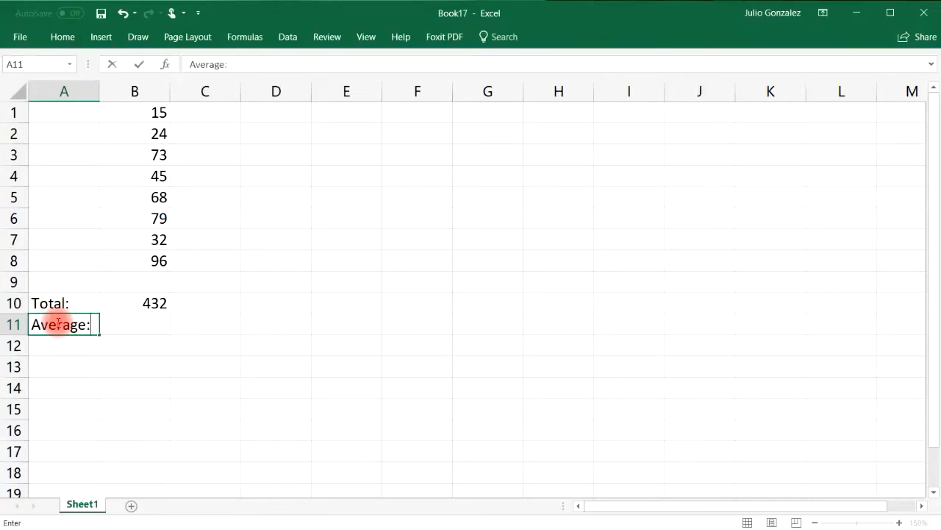
pyautogui.press('Tab')
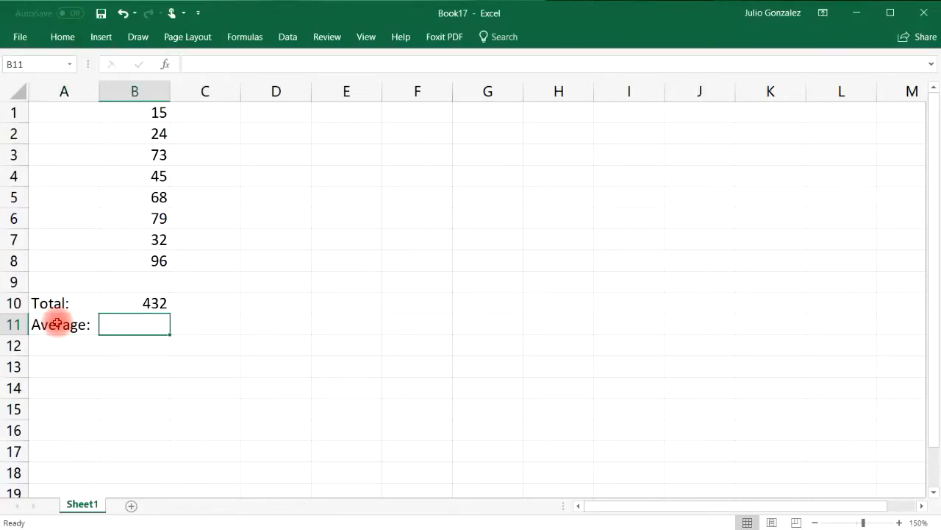
pyautogui.write('=average(')
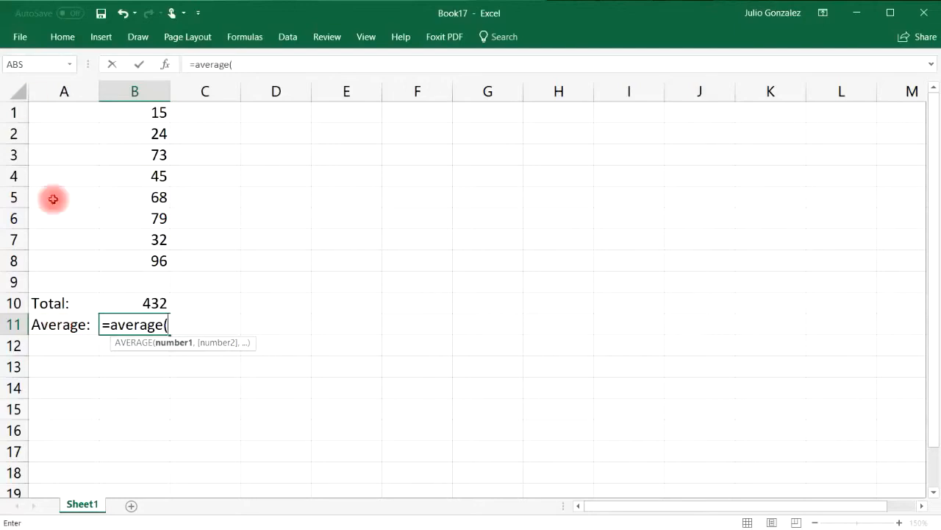
pyautogui.moveTo(141, 111); pyautogui.dragTo(126, 262)
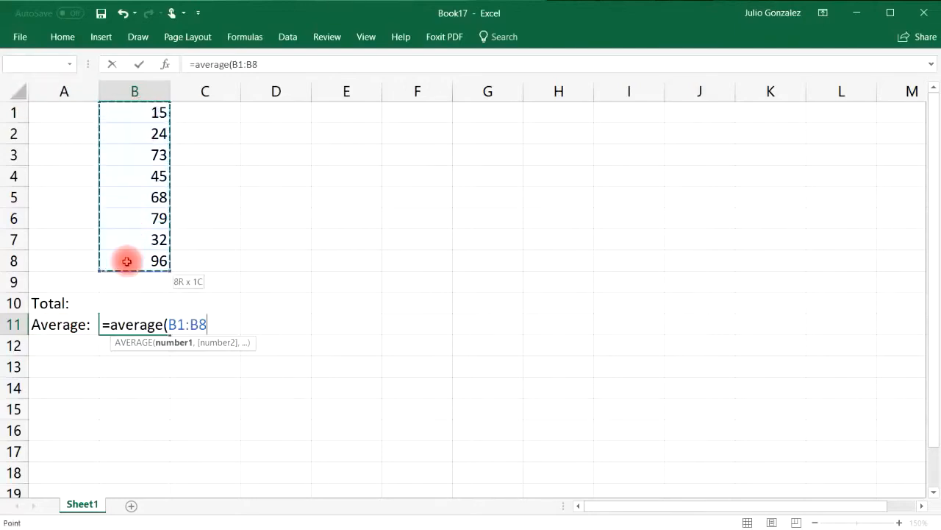
pyautogui.press('Return')
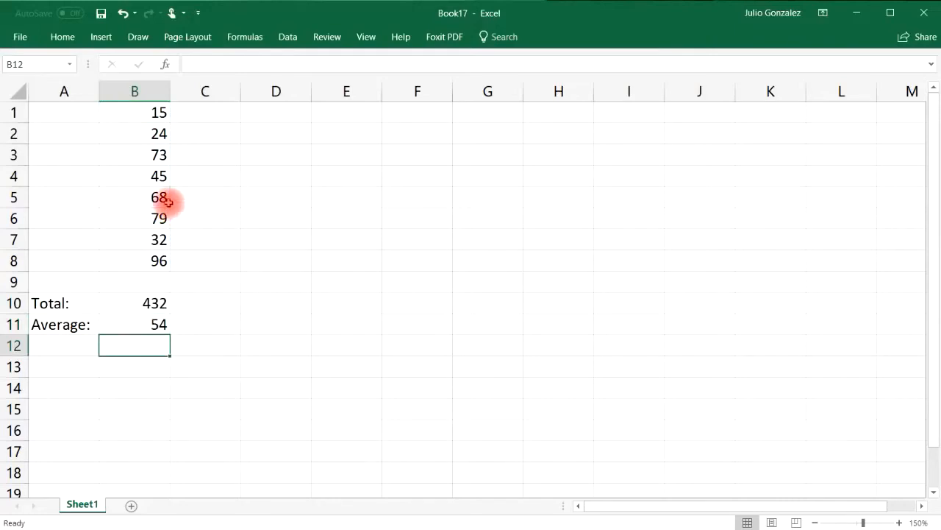
# Enter the formula =average(84, 92, 78) in cell D11 and select that cell to show its formula
pyautogui.click(271, 328)
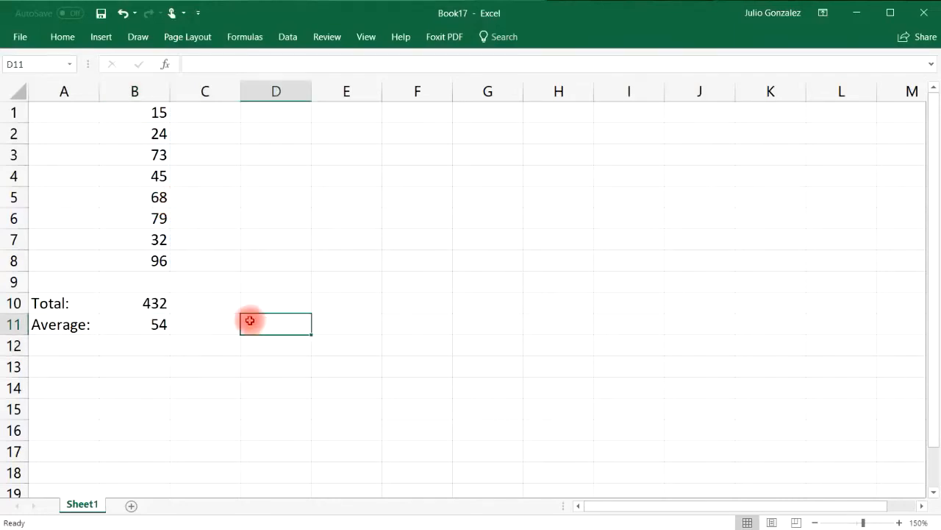
pyautogui.write('=av')
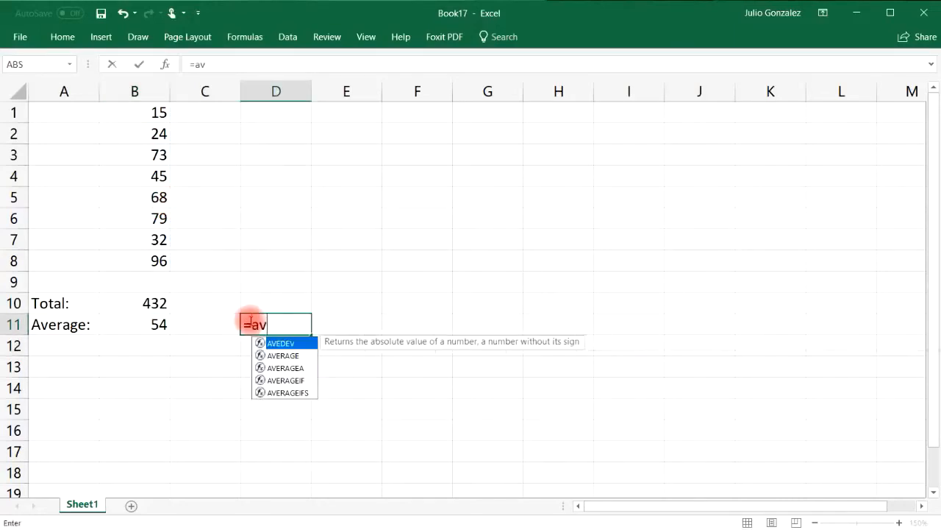
pyautogui.write('erage(')
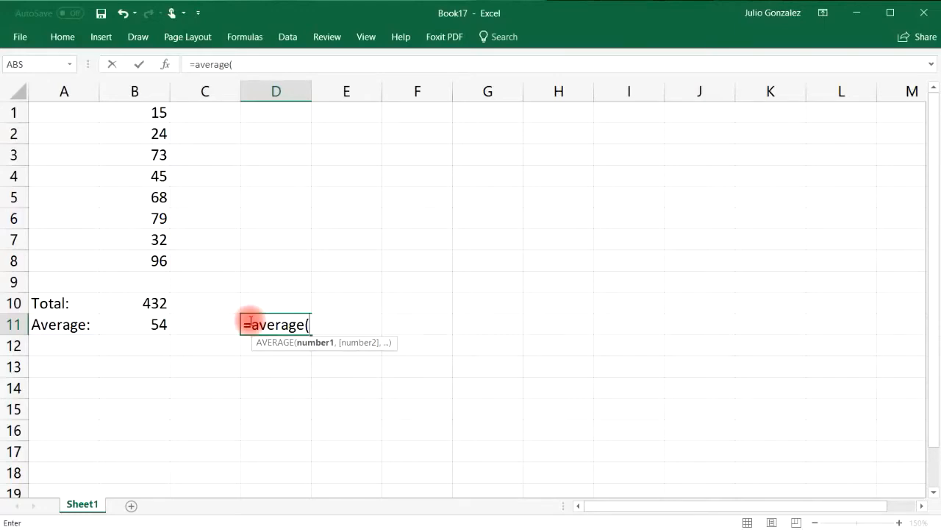
pyautogui.write('84, ')
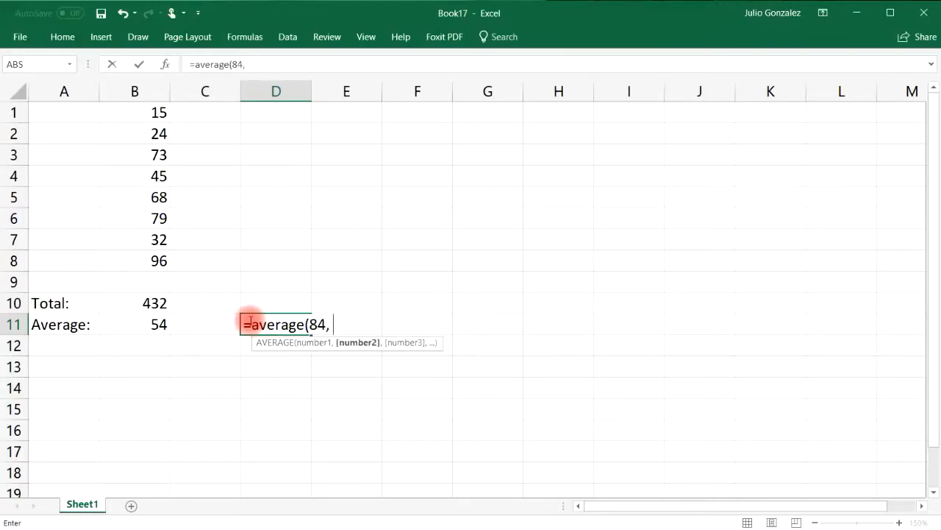
pyautogui.write('92, 77')
pyautogui.press('BackSpace')
pyautogui.write('8')
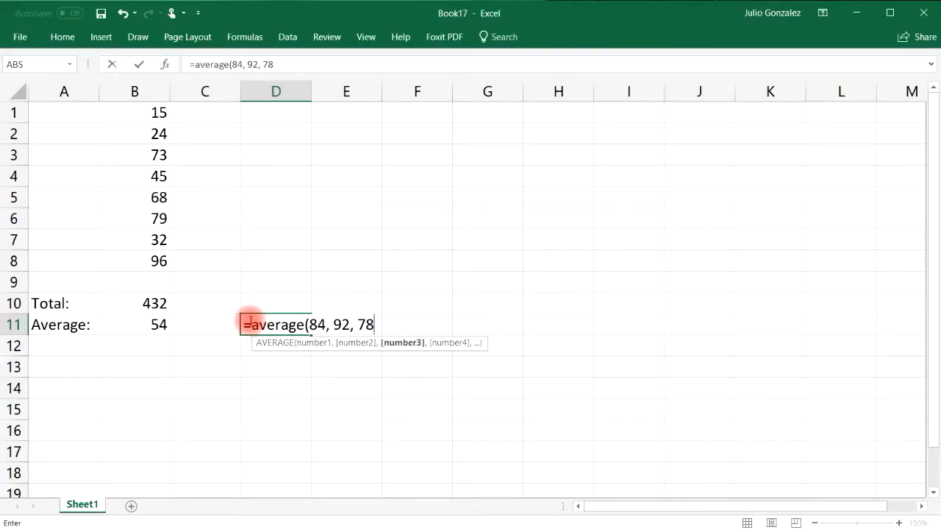
pyautogui.write(')')
pyautogui.press('Return')
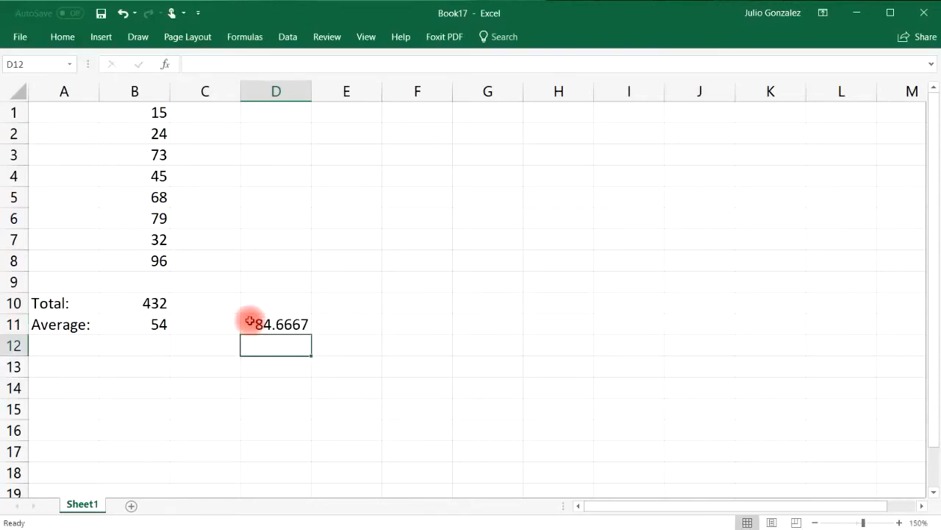
pyautogui.click(279, 321)
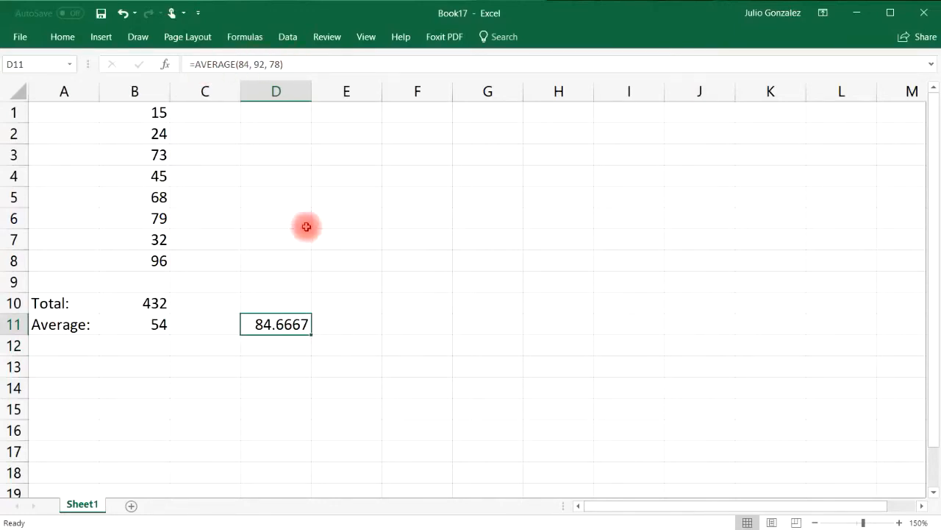
# Delete the contents of cell D11
pyautogui.click(81, 347)
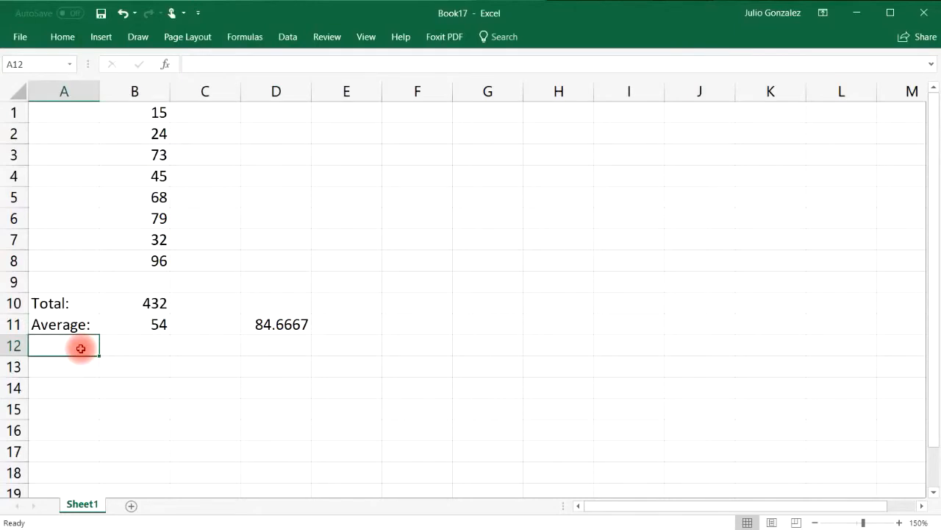
pyautogui.moveTo(158, 110); pyautogui.dragTo(147, 257)
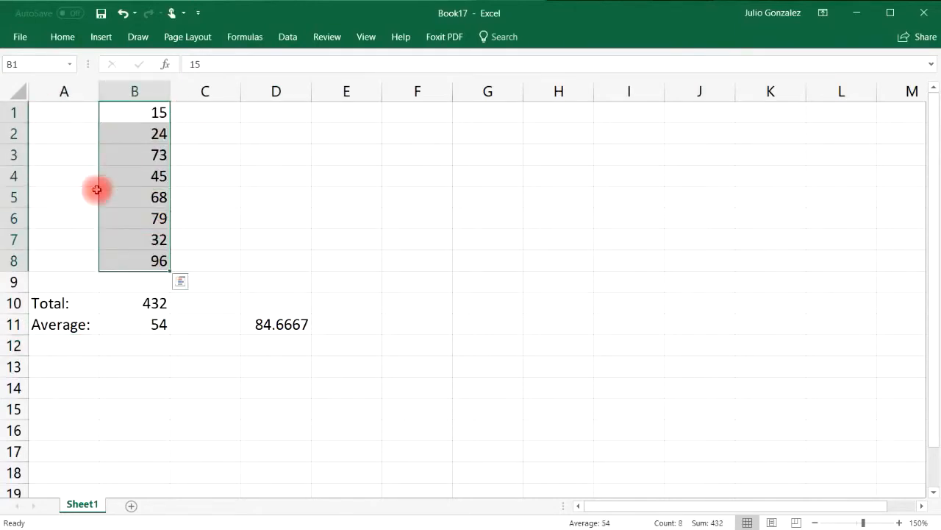
pyautogui.click(273, 324)
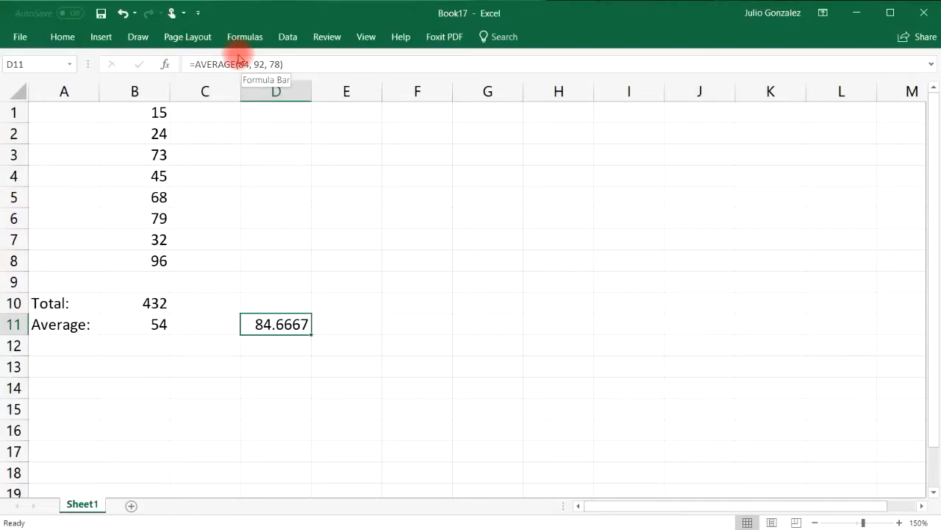
pyautogui.click(298, 332)
pyautogui.press('Delete')
# Label cell A12 "Max:" and find the largest value of B1:B8 in B12 with the MAX function
pyautogui.click(91, 347)
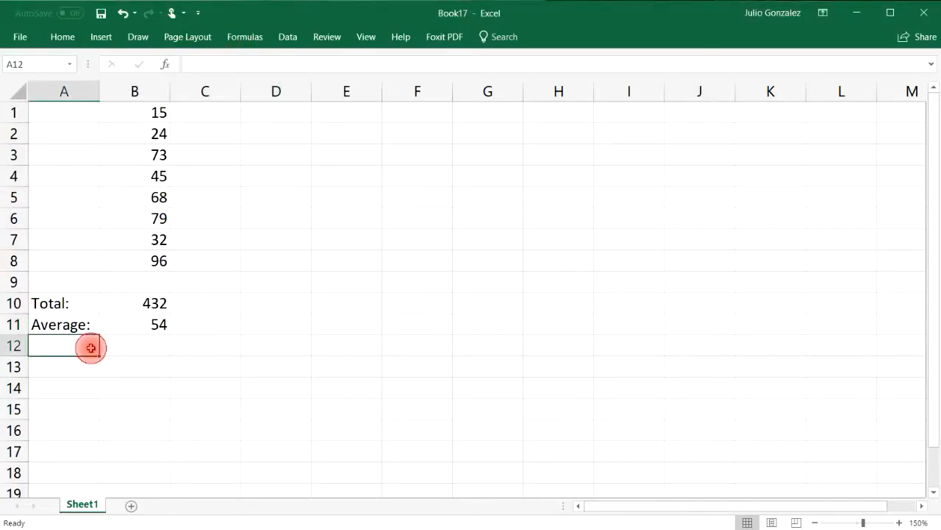
pyautogui.write('Max:')
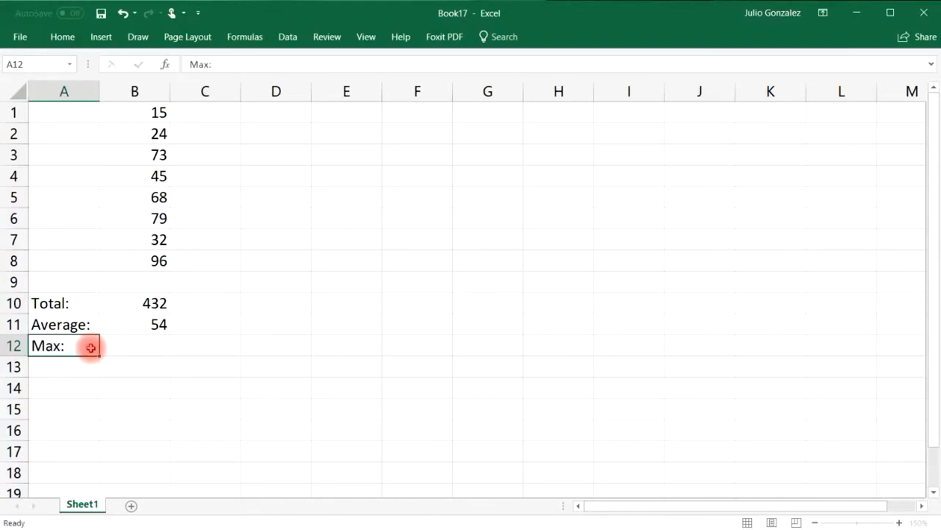
pyautogui.press('Tab')
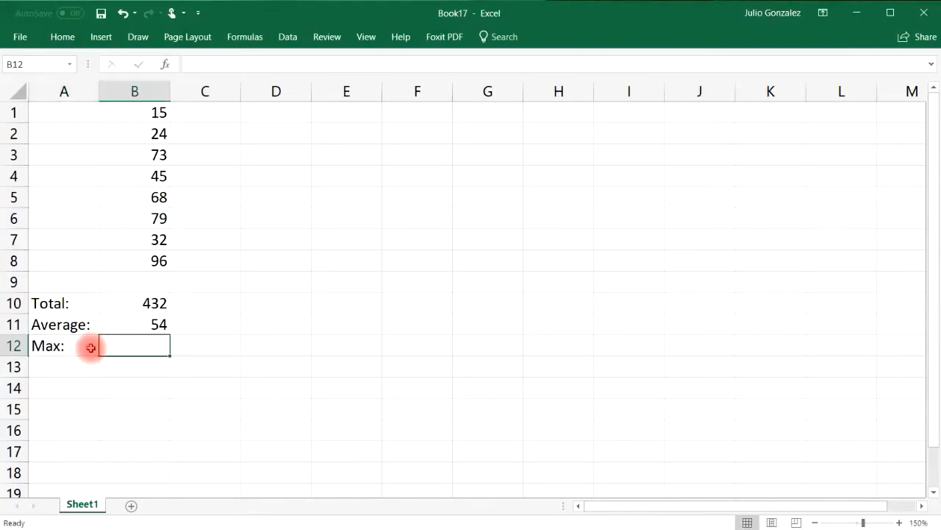
pyautogui.write('=macx')
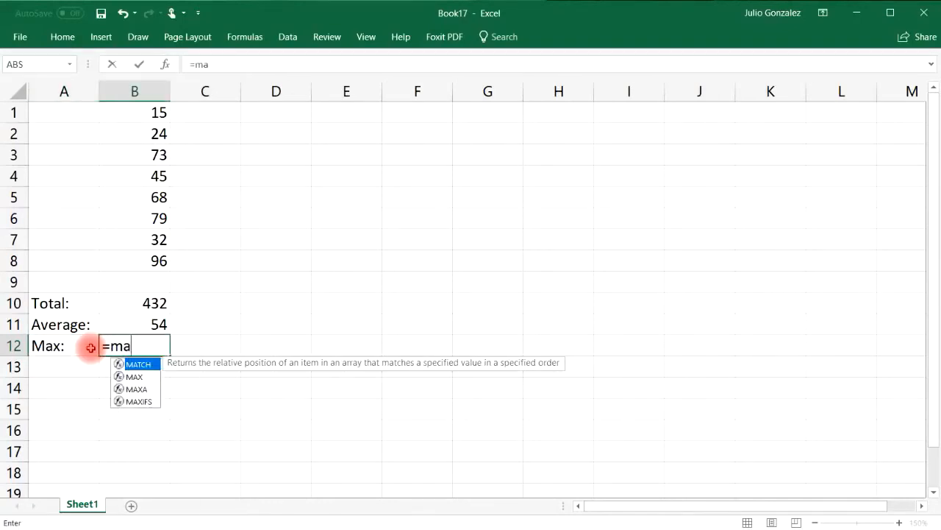
pyautogui.press('BackSpace')
pyautogui.press('BackSpace')
pyautogui.write('x(')
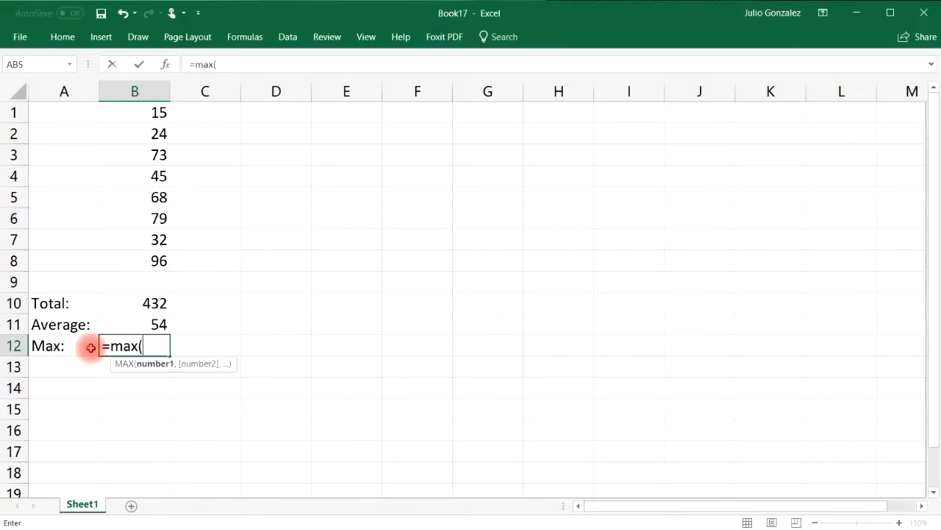
pyautogui.moveTo(133, 111); pyautogui.dragTo(140, 264)
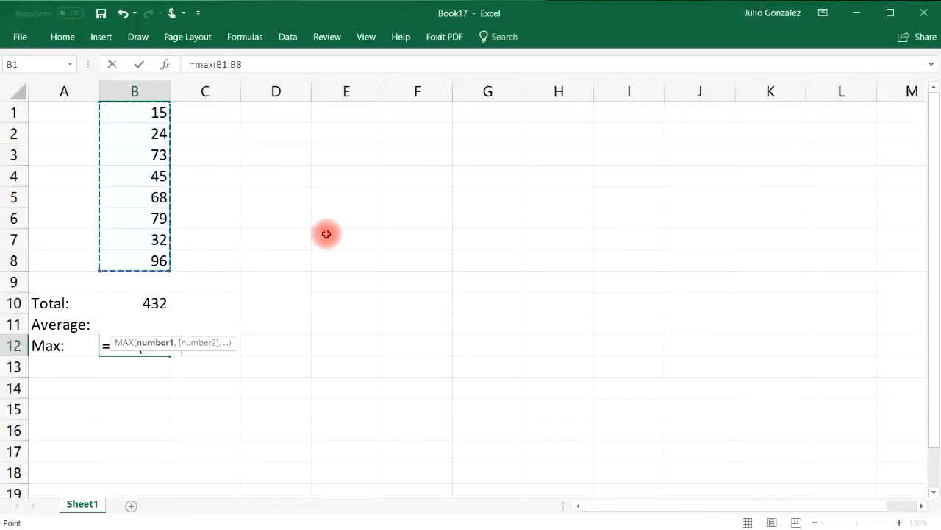
pyautogui.write(')')
pyautogui.press('Return')
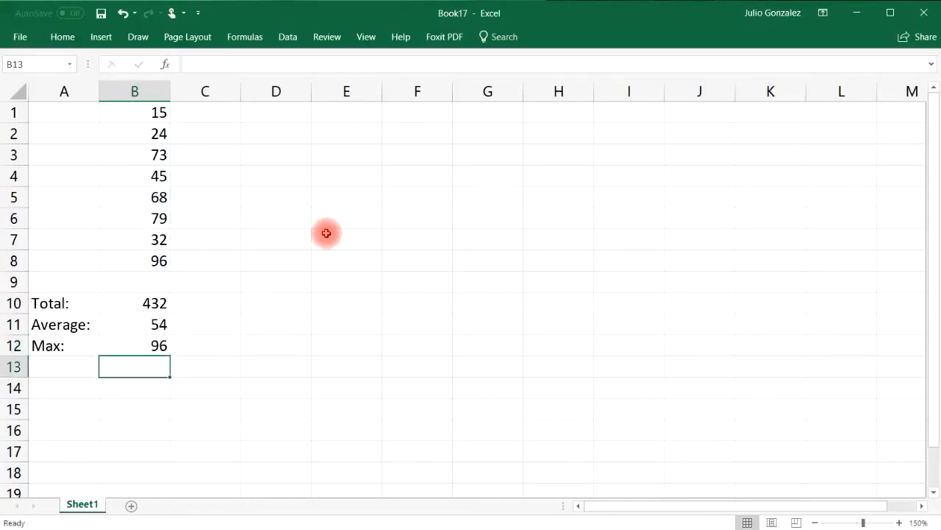
# Enter the formula =max(43,17,26,35) in cell D12 to find the largest of numbers given directly as arguments
pyautogui.click(151, 260)
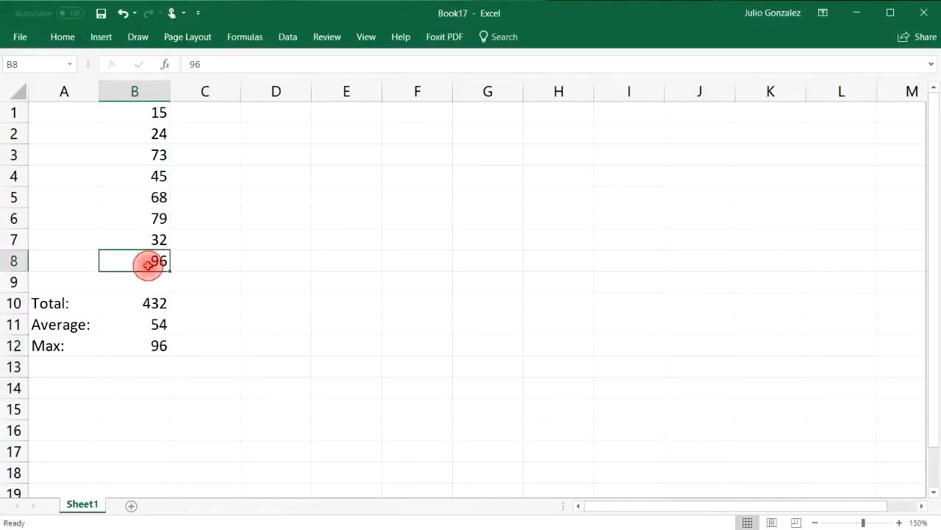
pyautogui.click(259, 346)
pyautogui.write('=max')
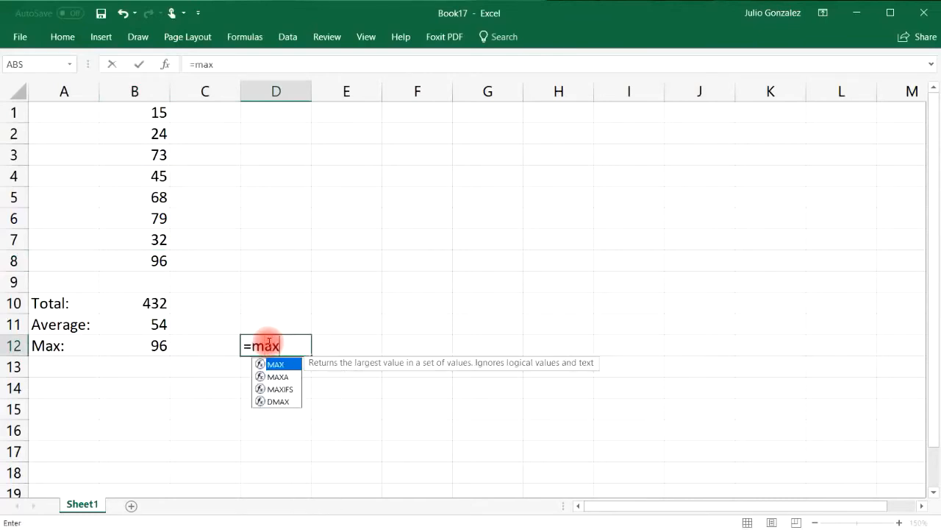
pyautogui.write('(43, 17')
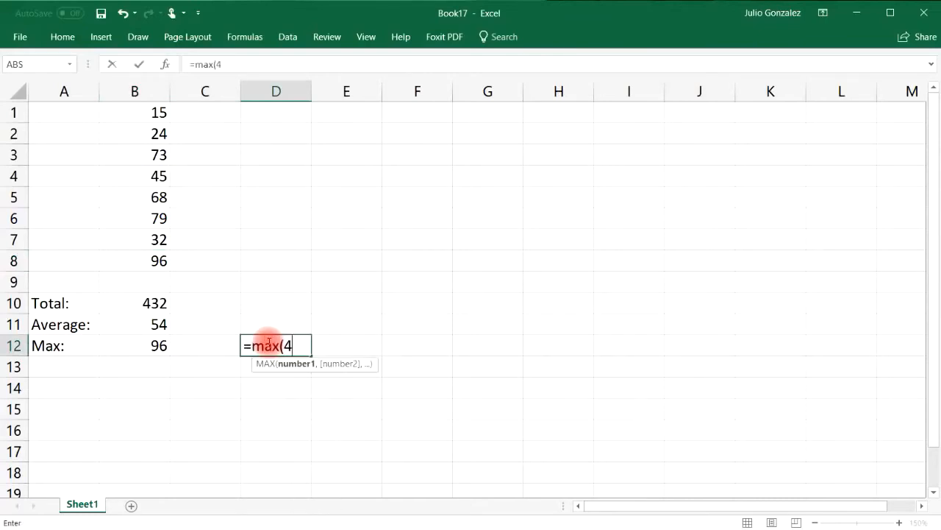
pyautogui.press('BackSpace')
pyautogui.press('BackSpace')
pyautogui.press('BackSpace')
pyautogui.write('17,26')
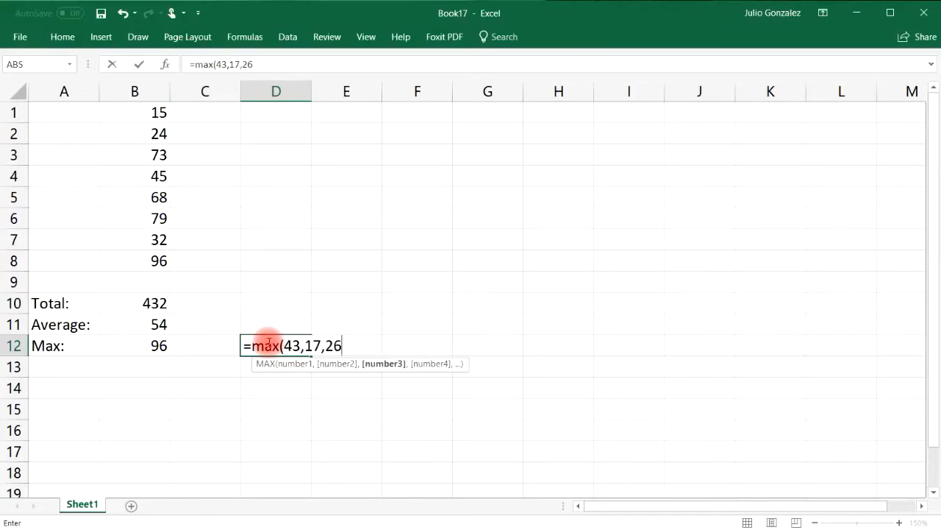
pyautogui.write(',35)')
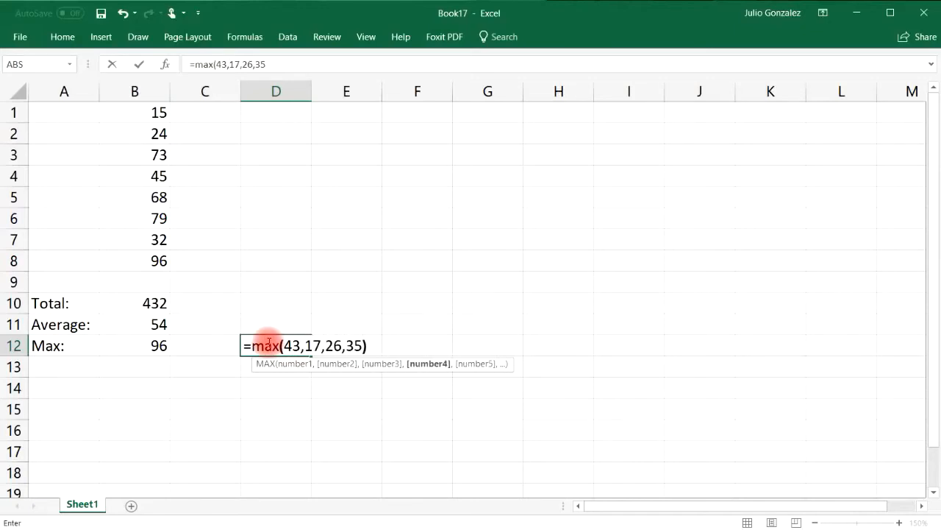
pyautogui.press('Return')
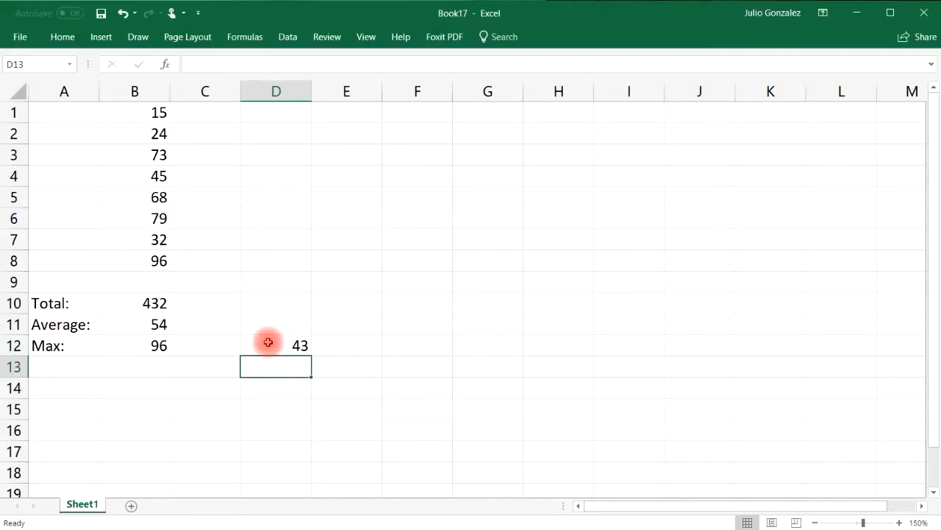
# Delete the contents of cell D12
pyautogui.click(268, 342)
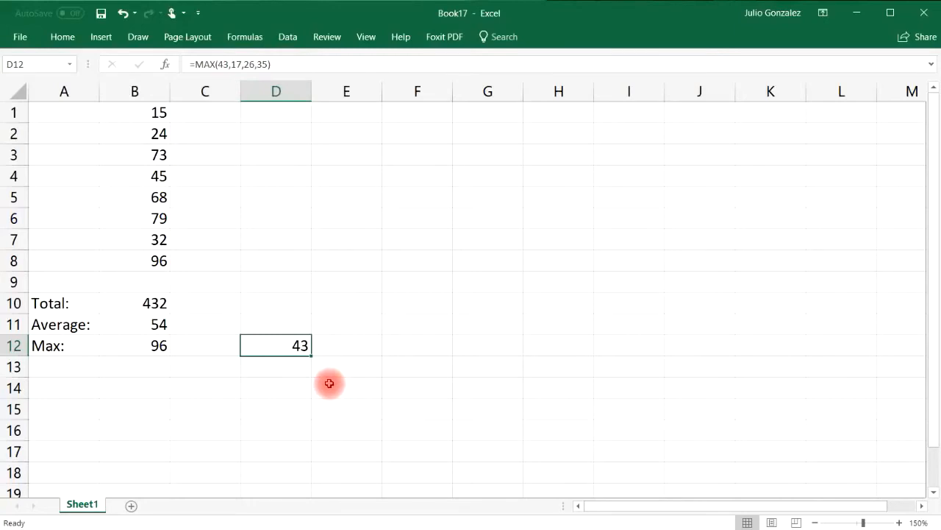
pyautogui.press('Delete')
pyautogui.click(290, 368)
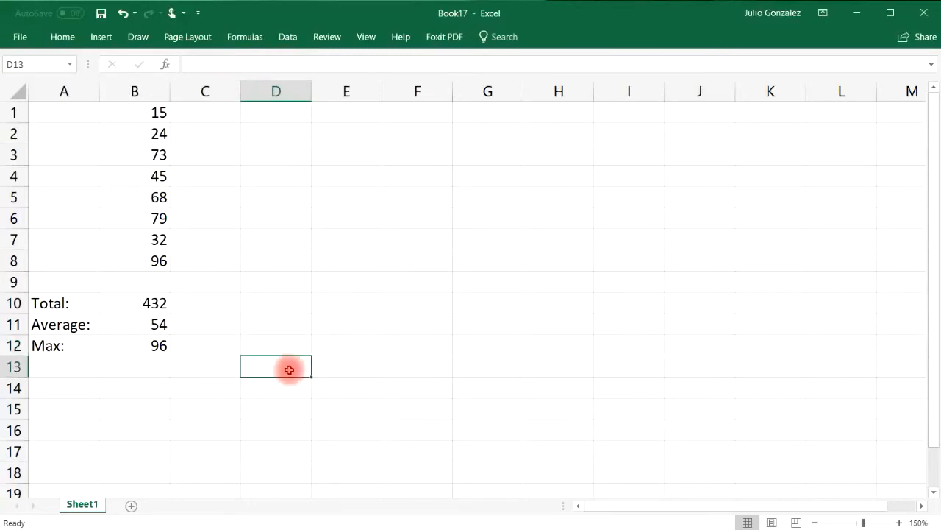
# Label cell A13 "Min:" and find the smallest value of B1:B8 in B13 with the MIN function
pyautogui.click(62, 369)
pyautogui.write('Min:')
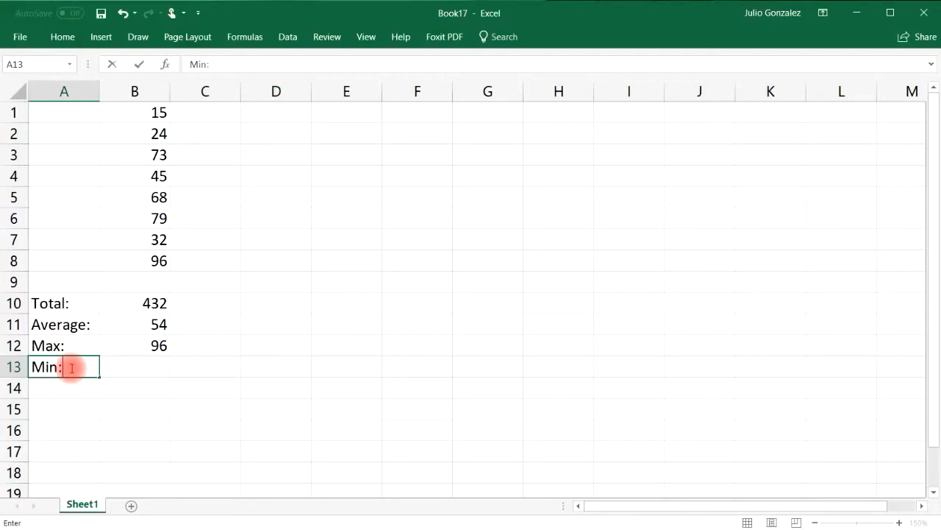
pyautogui.press('Tab')
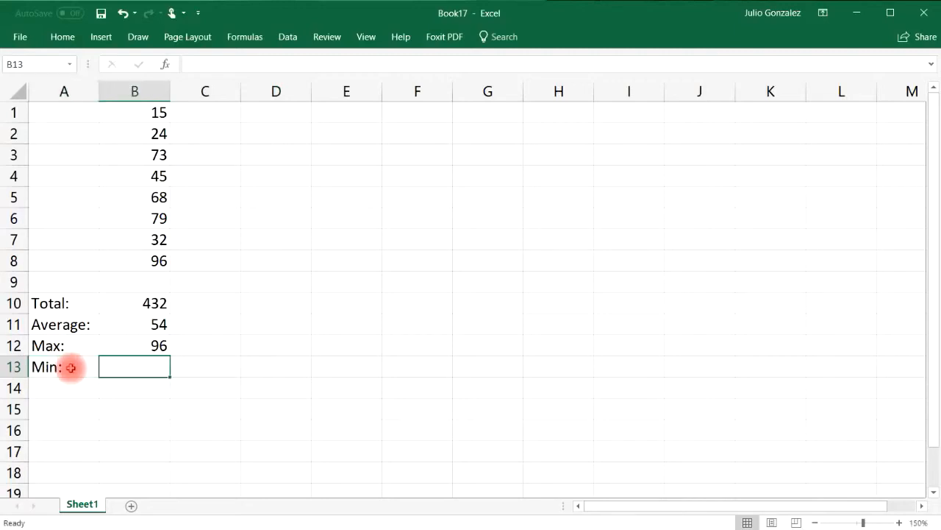
pyautogui.write('=min')
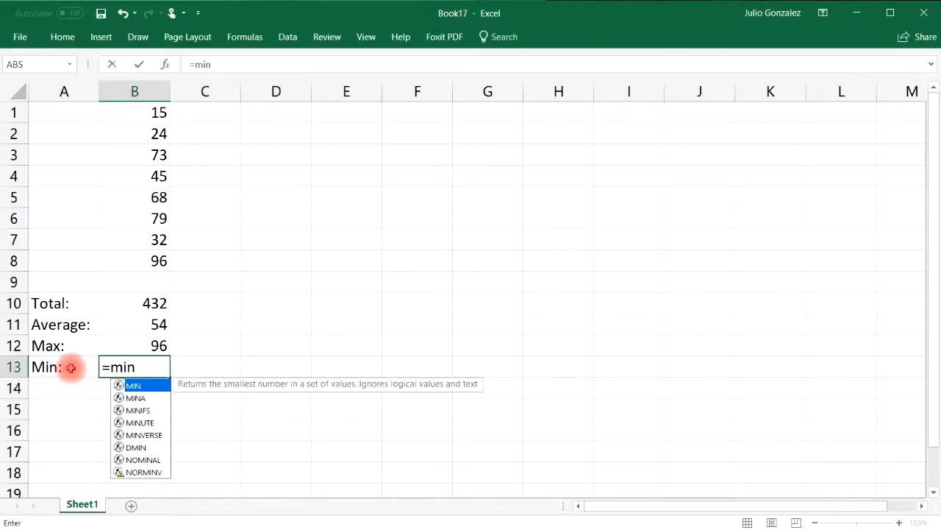
pyautogui.write('(')
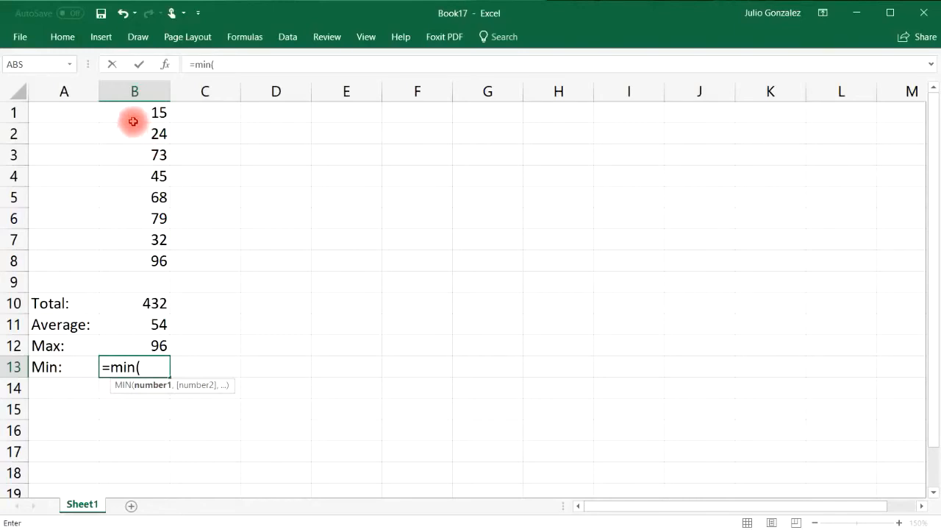
pyautogui.moveTo(137, 111); pyautogui.dragTo(153, 259)
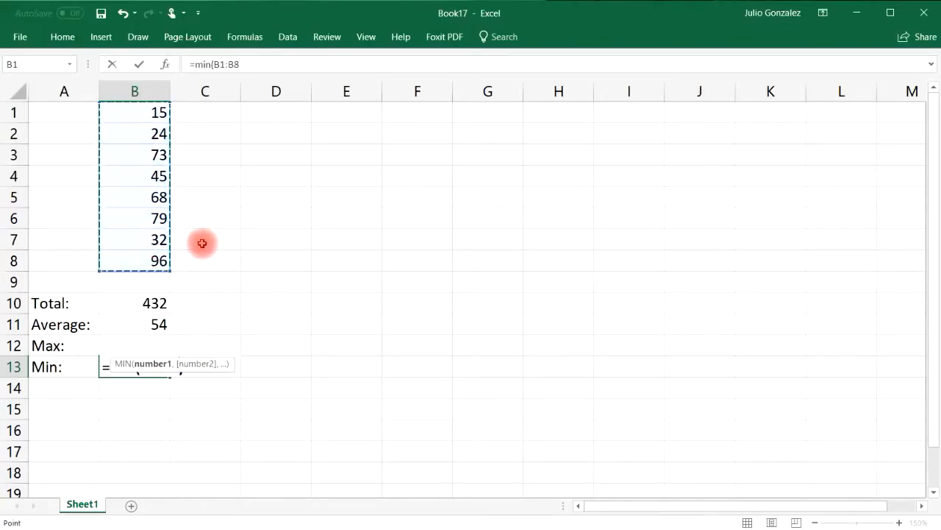
pyautogui.press('Return')
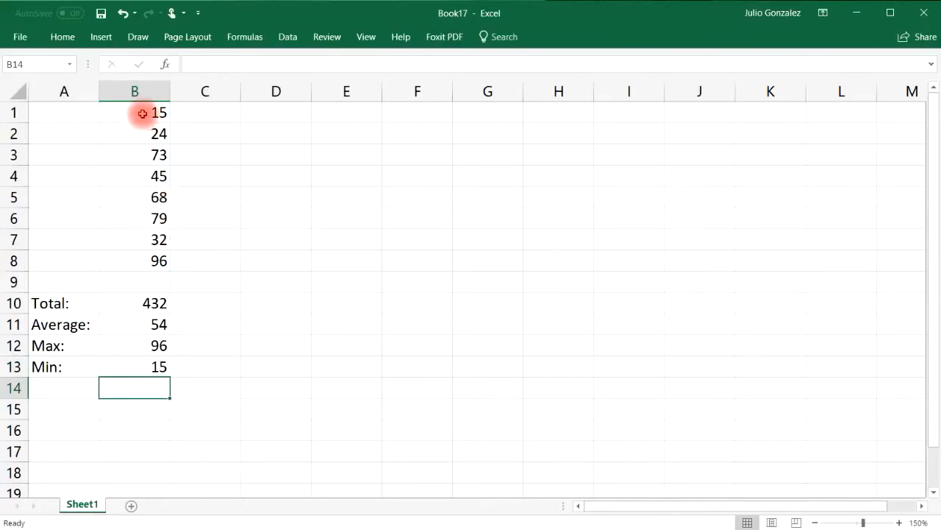
# Try the formula =min(23,45,7) in cell D13 and clear that cell
pyautogui.click(272, 365)
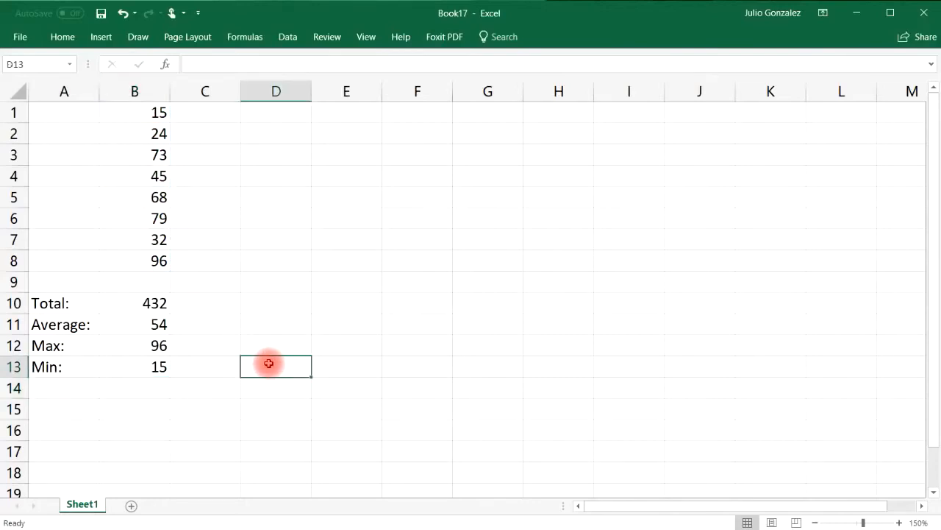
pyautogui.write('=min(23,45,')
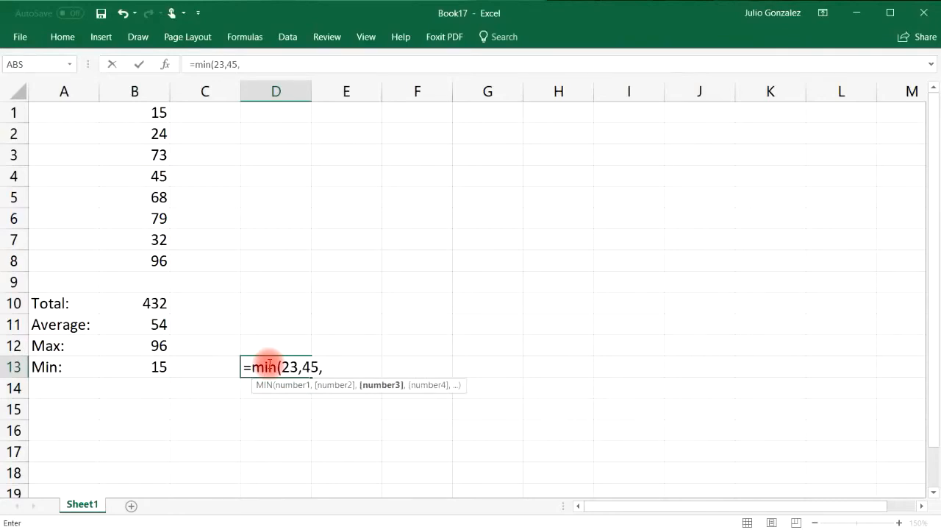
pyautogui.write('7)')
pyautogui.press('Return')
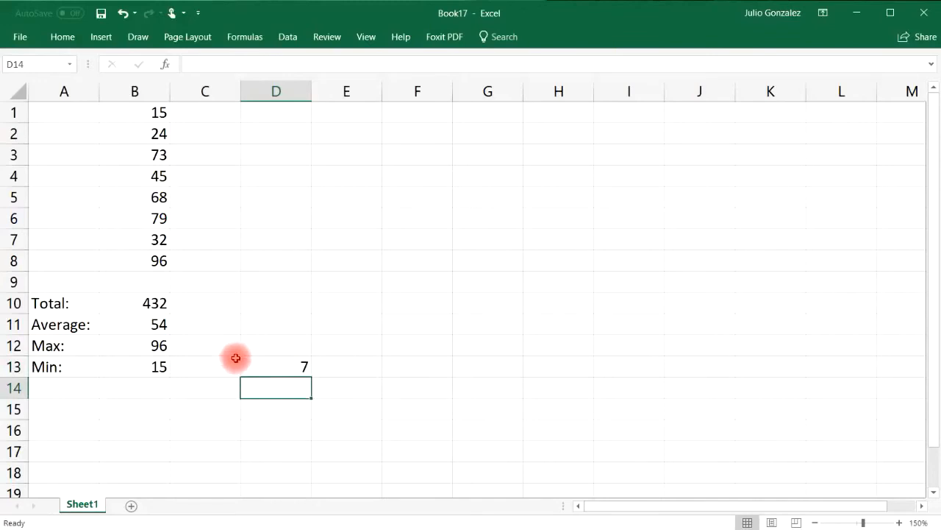
pyautogui.click(287, 366)
pyautogui.press('Delete')
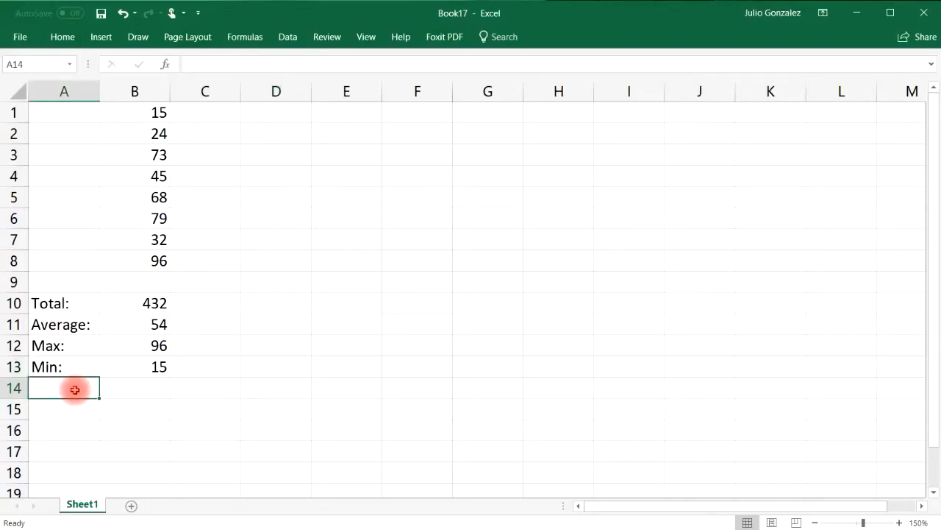
# Label cell A14 "Count:" and count the numeric cells of B1:B8 in B14 with the COUNT function
pyautogui.write('Count:')
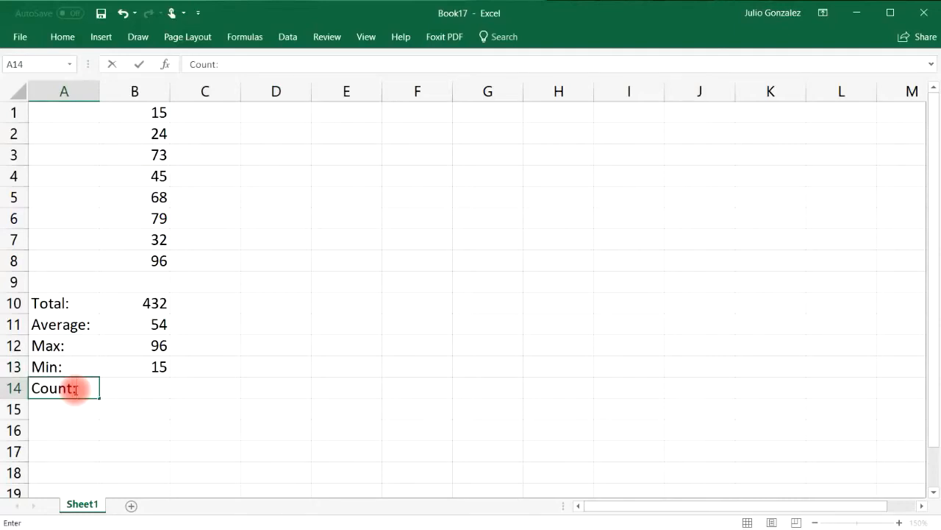
pyautogui.press('Tab')
pyautogui.write('=')
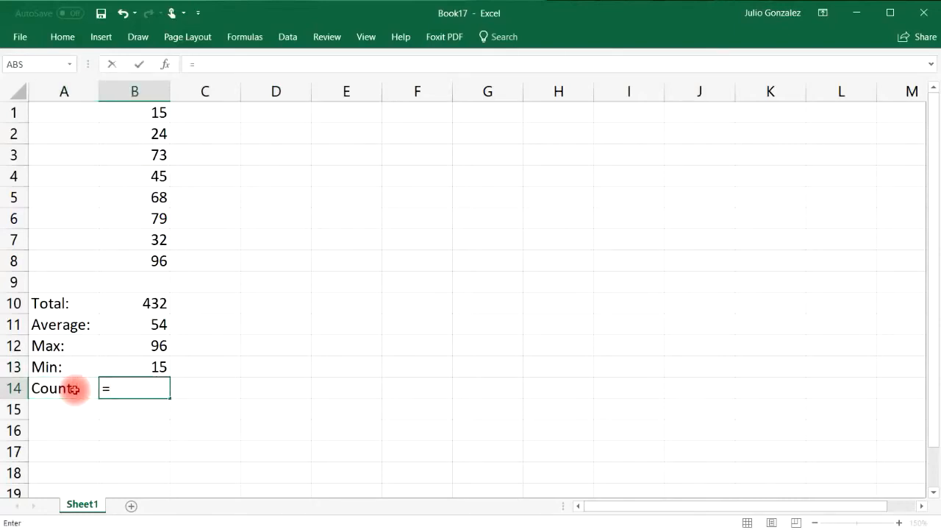
pyautogui.write('count')
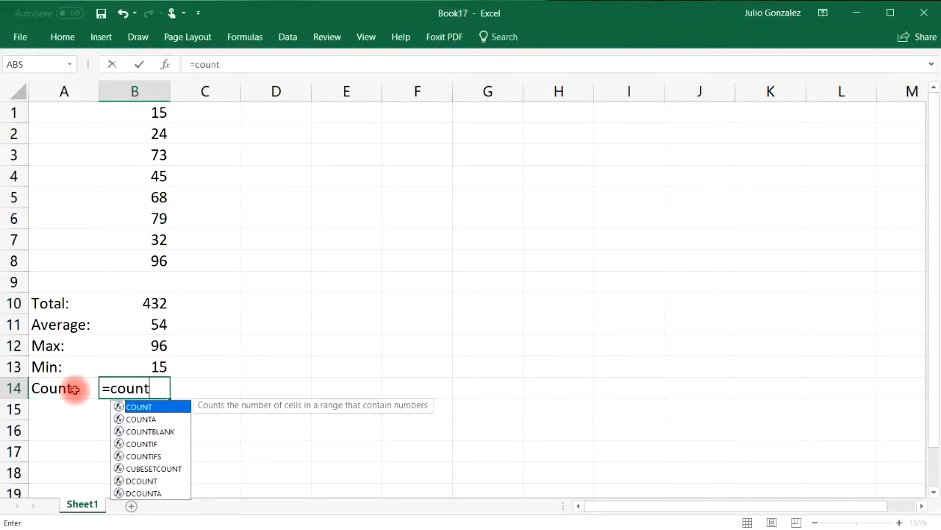
pyautogui.write('(')
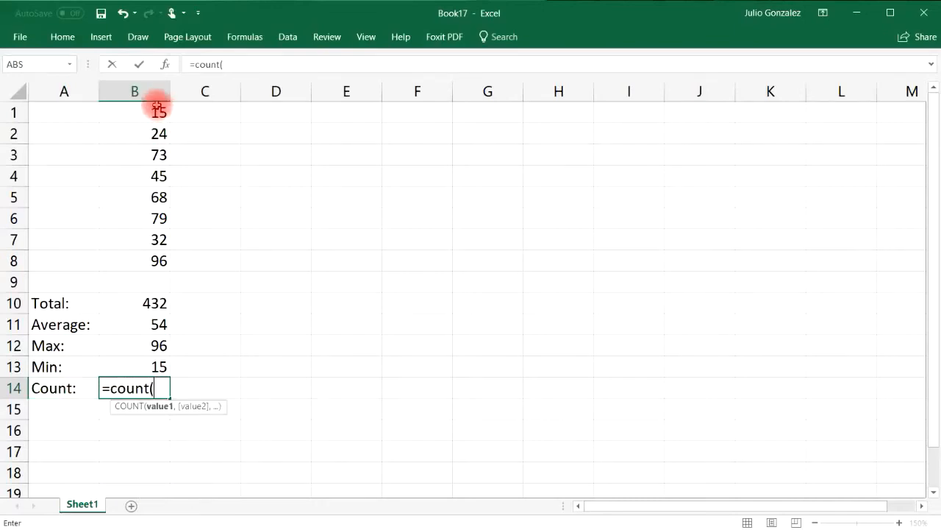
pyautogui.moveTo(157, 111); pyautogui.dragTo(160, 259)
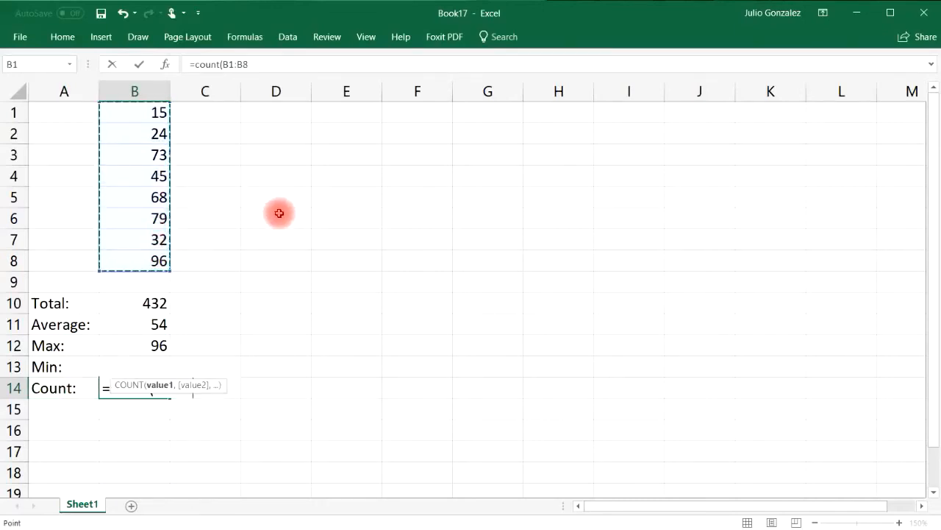
pyautogui.write(')')
pyautogui.press('Return')
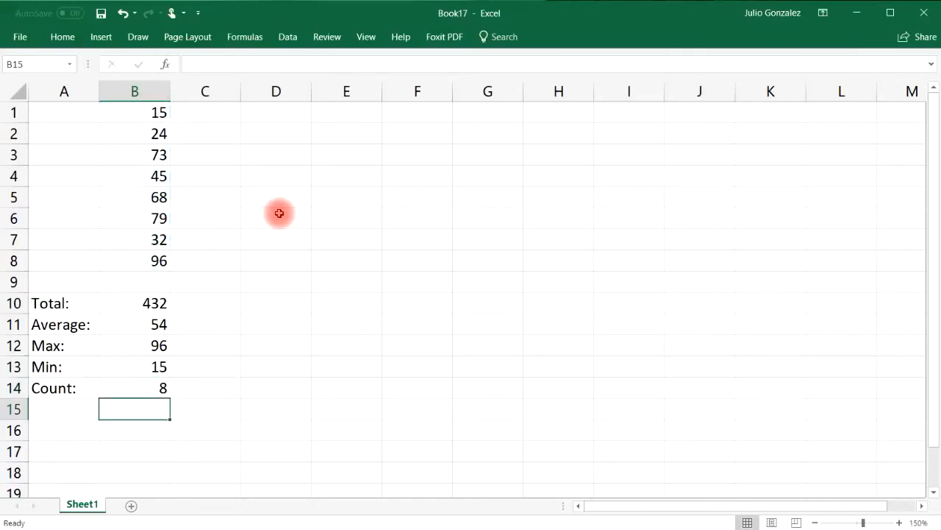
# Go through the numbers in cells B1 to B8 one at a time to verify the count
pyautogui.click(159, 112)
pyautogui.click(153, 134)
pyautogui.click(152, 155)
pyautogui.click(151, 176)
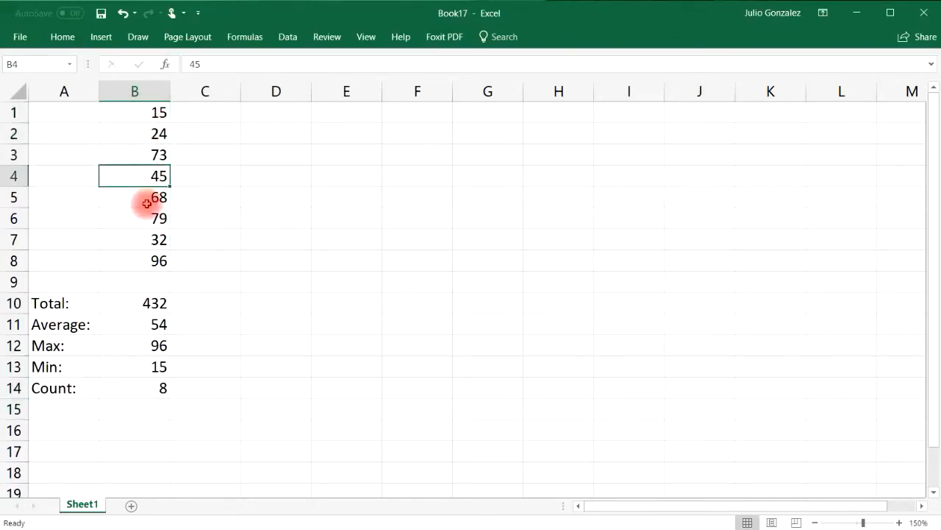
pyautogui.click(147, 198)
pyautogui.click(147, 218)
pyautogui.click(147, 239)
pyautogui.click(147, 261)
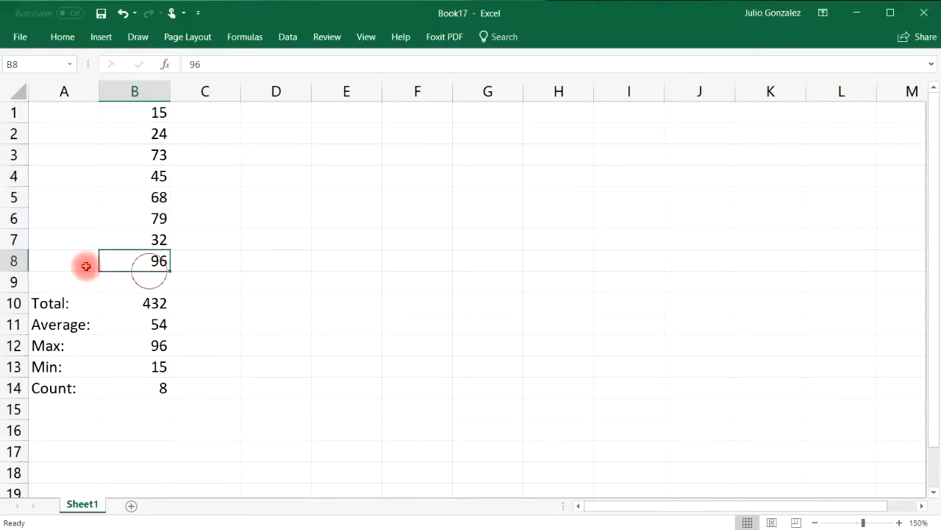
pyautogui.click(15, 259)
pyautogui.click(215, 279)
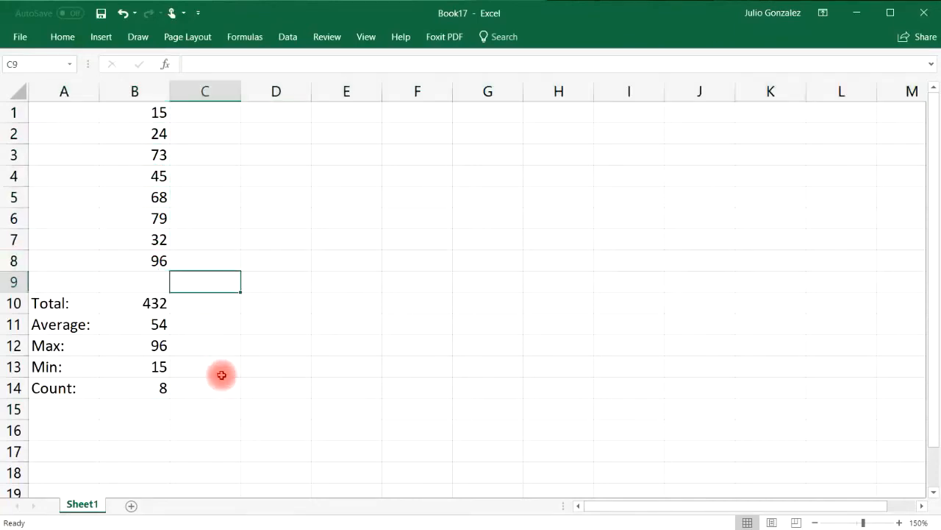
# Try the formula =count(23,45,7,12) in cell D13 and clear that cell
pyautogui.click(275, 361)
pyautogui.write('=co')
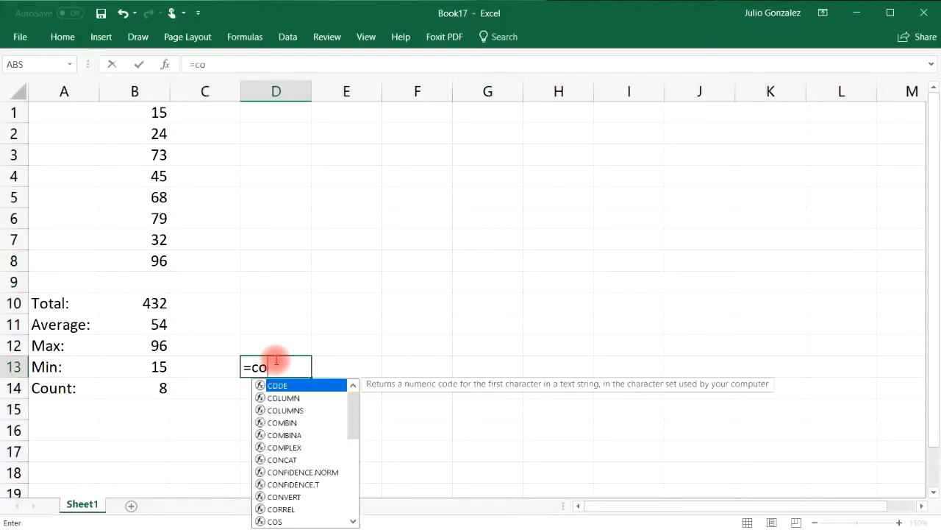
pyautogui.write('unt(23,45,7,12')
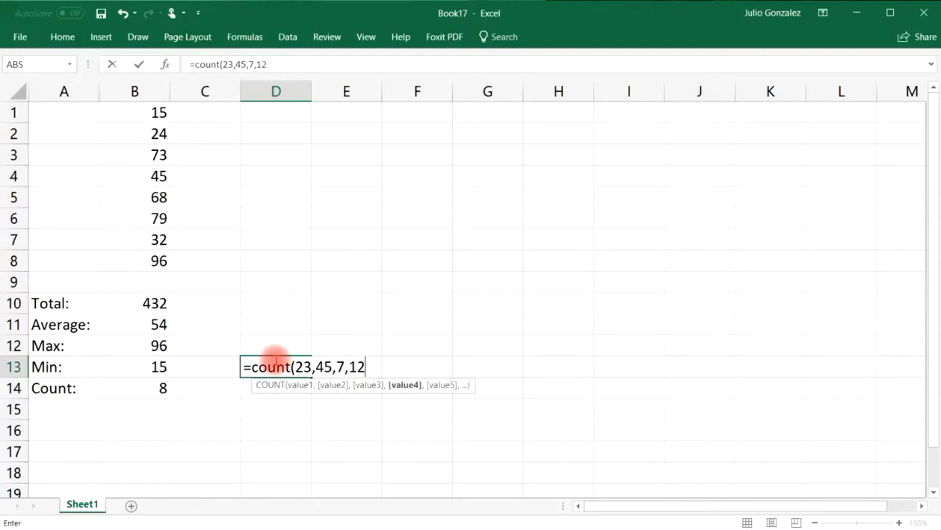
pyautogui.write(')')
pyautogui.press('Return')
pyautogui.click(275, 359)
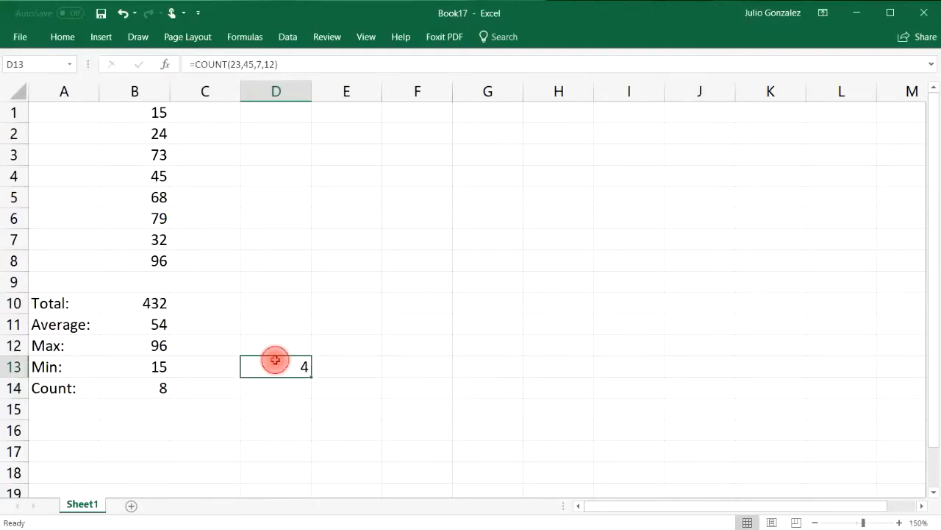
pyautogui.click(82, 428)
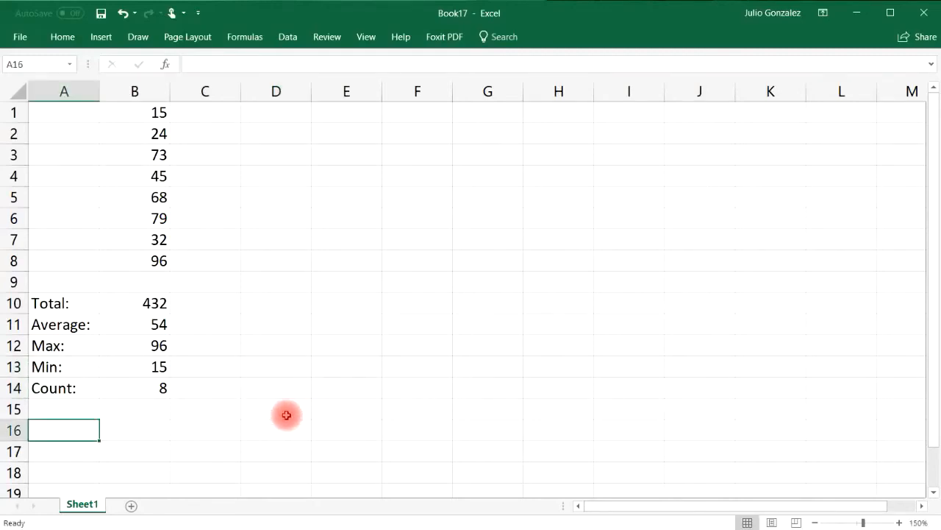
# Enter 100 in E1 and 125 in E2, and extend the series down to E14
pyautogui.click(326, 111)
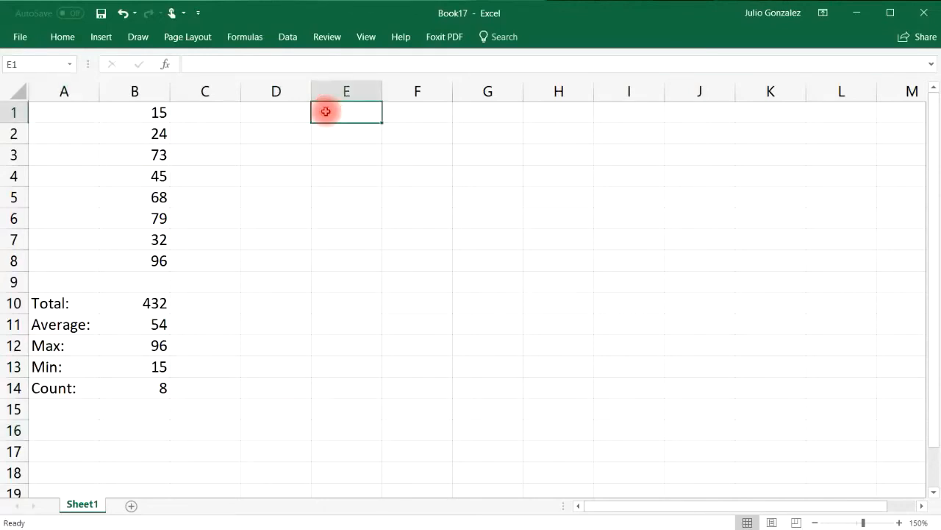
pyautogui.write('100')
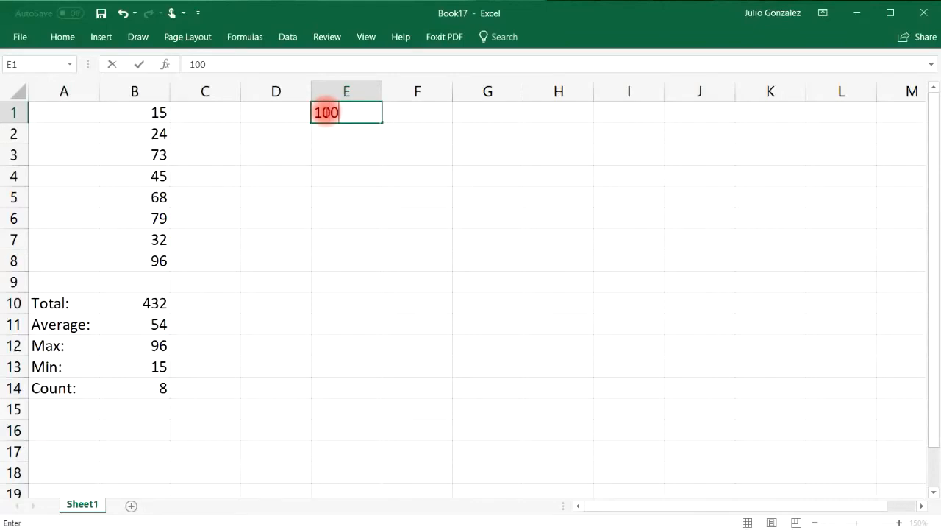
pyautogui.press('Down')
pyautogui.write('12')
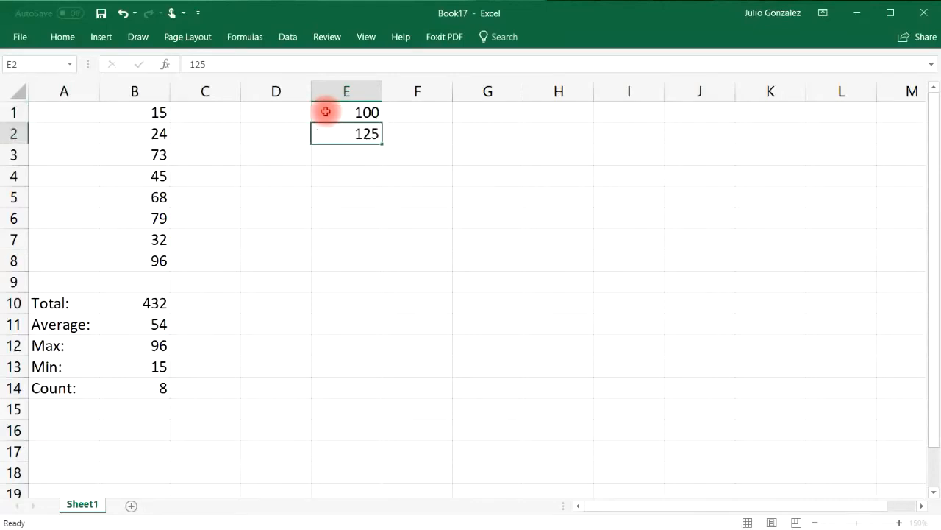
pyautogui.press('Return')
pyautogui.moveTo(340, 112); pyautogui.dragTo(356, 387)
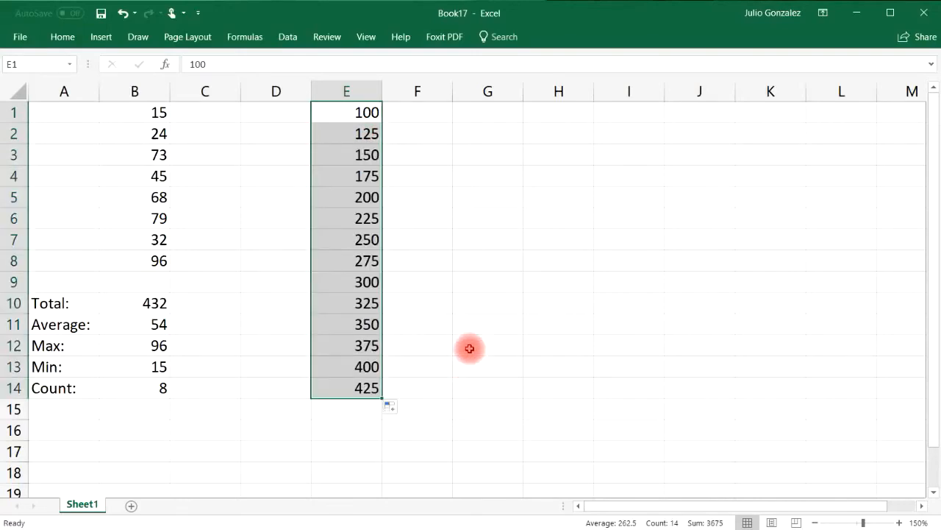
pyautogui.click(433, 300)
# Enter 200 in F1 and 250 in F2, and extend the series down to F14
pyautogui.click(421, 110)
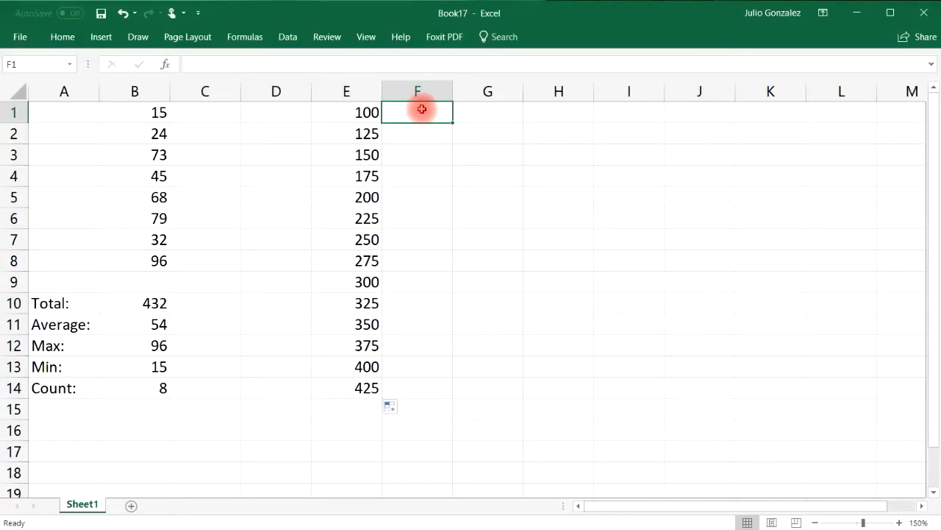
pyautogui.write('200')
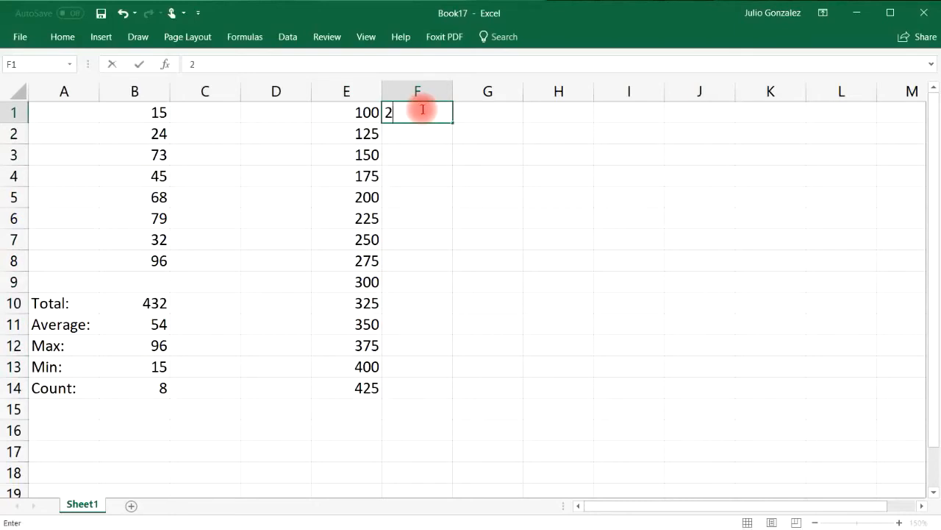
pyautogui.click(423, 136)
pyautogui.write('250')
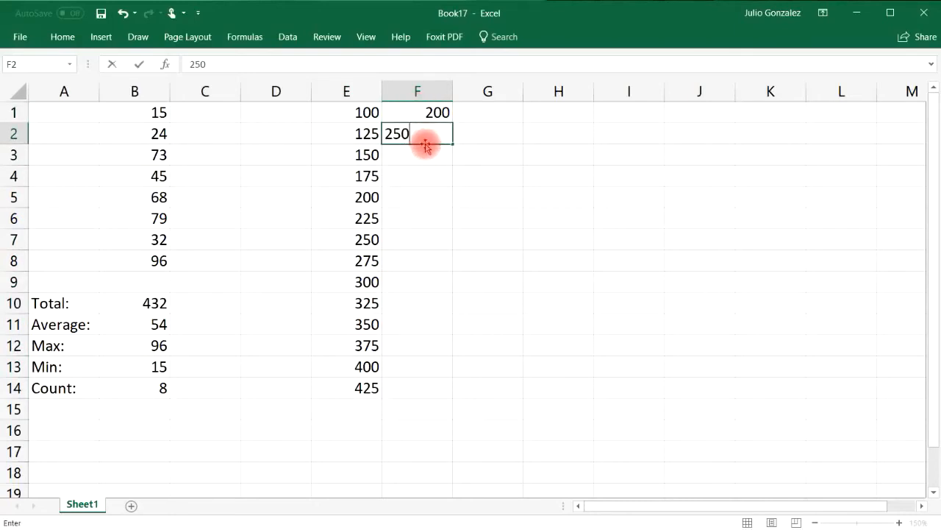
pyautogui.click(431, 149)
pyautogui.moveTo(441, 112); pyautogui.dragTo(439, 130)
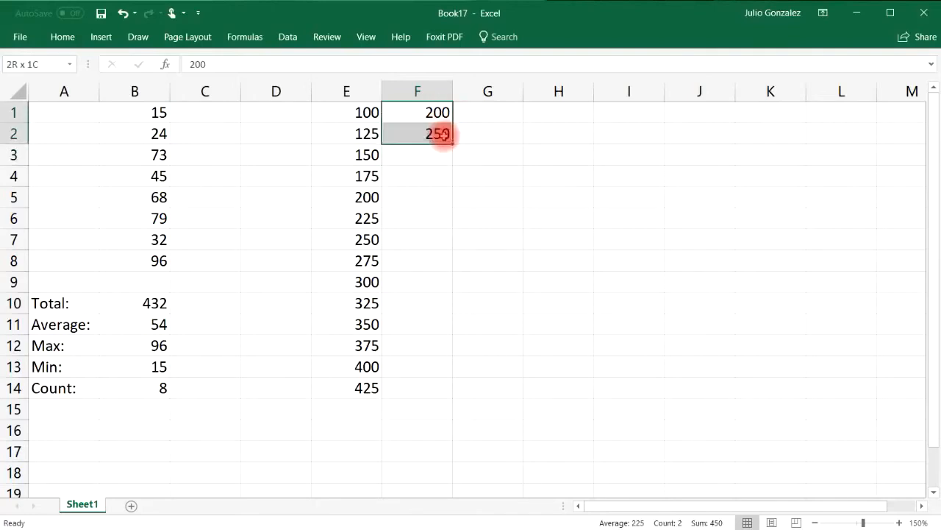
pyautogui.moveTo(451, 141); pyautogui.dragTo(418, 393)
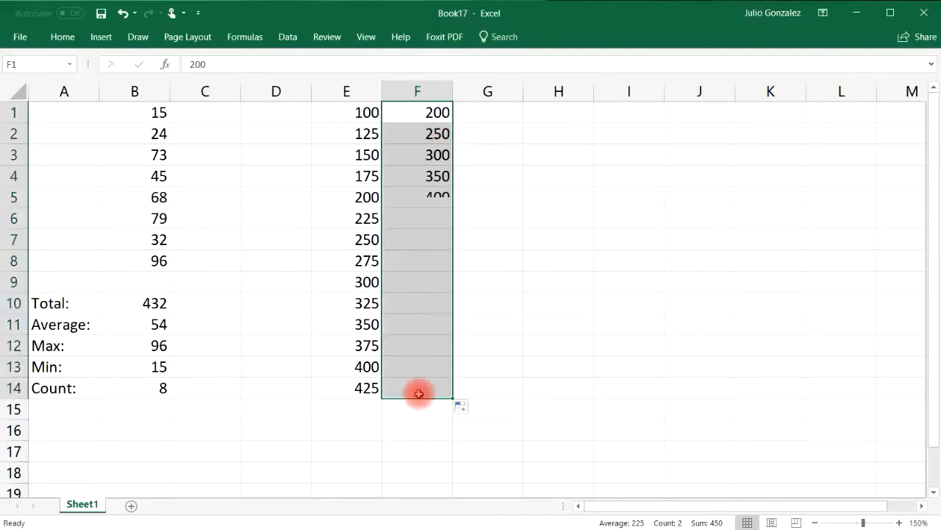
pyautogui.click(283, 406)
# Label cells D16 to D20 "Total:", "Average:", "Max:", "Min:" and "Count:"
pyautogui.click(263, 427)
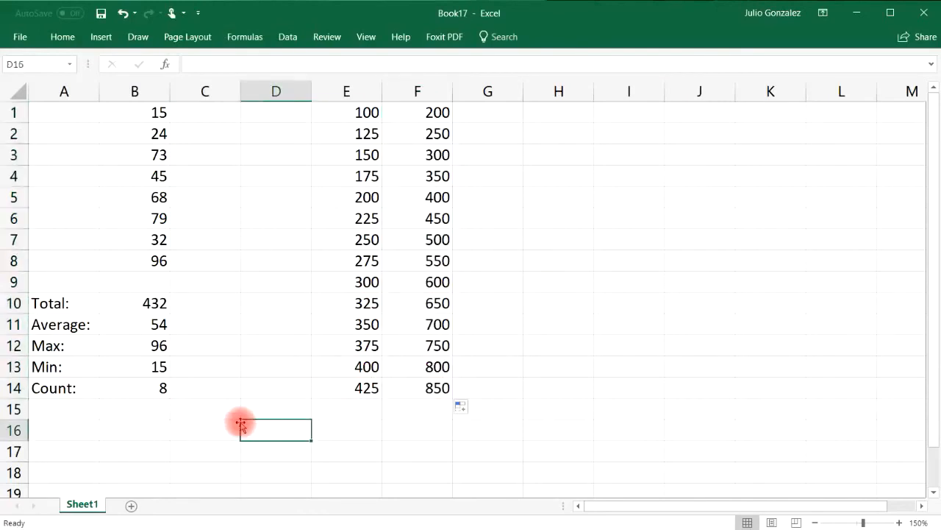
pyautogui.click(815, 522)
pyautogui.click(815, 523)
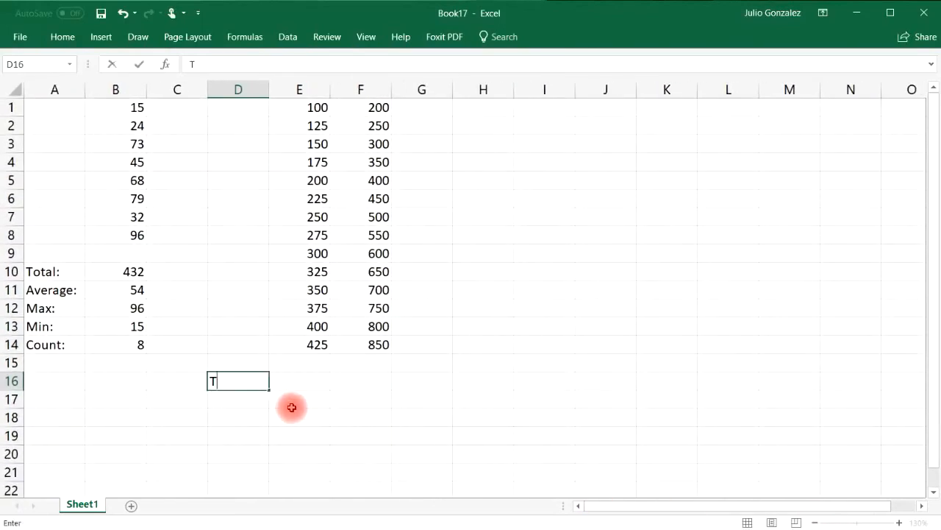
pyautogui.press('Return')
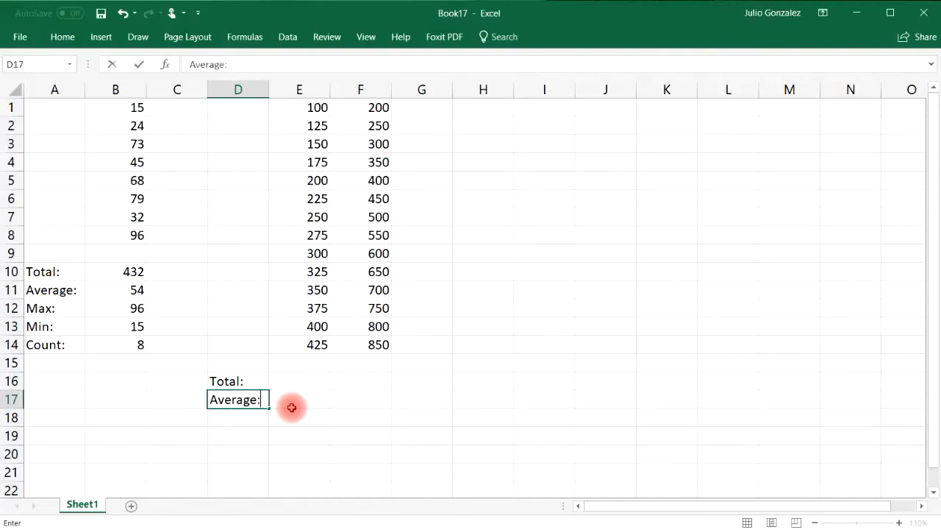
pyautogui.press('Return')
pyautogui.write('Max:')
pyautogui.press('Return')
pyautogui.write('Min:')
pyautogui.press('Return')
pyautogui.write('C')
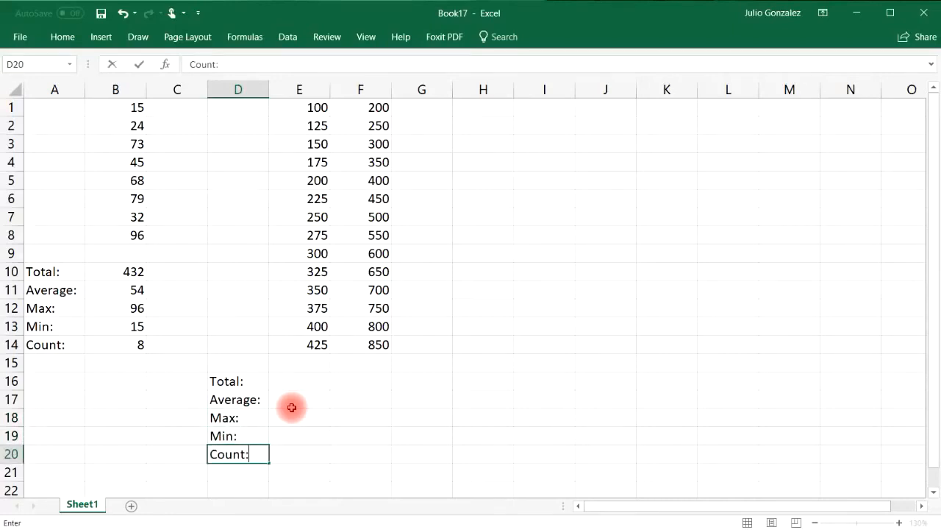
pyautogui.write('ount:')
pyautogui.press('Tab')
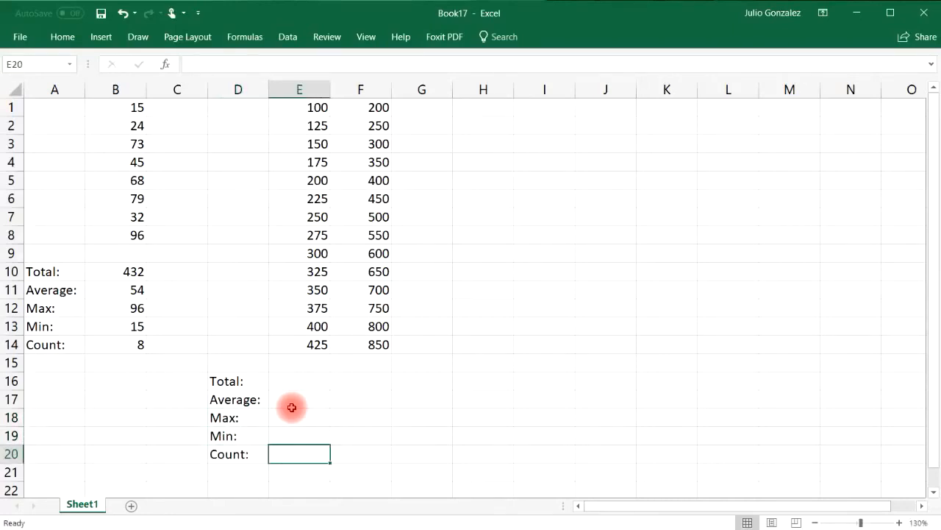
# Enter 300 in G1 and 280 in G2, and extend the decreasing series down to G14
pyautogui.click(436, 104)
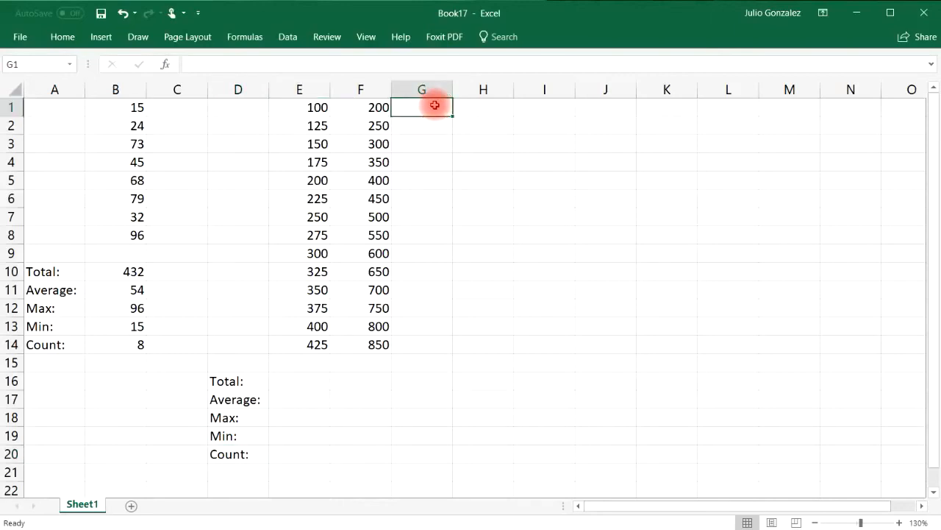
pyautogui.write('300')
pyautogui.click(437, 128)
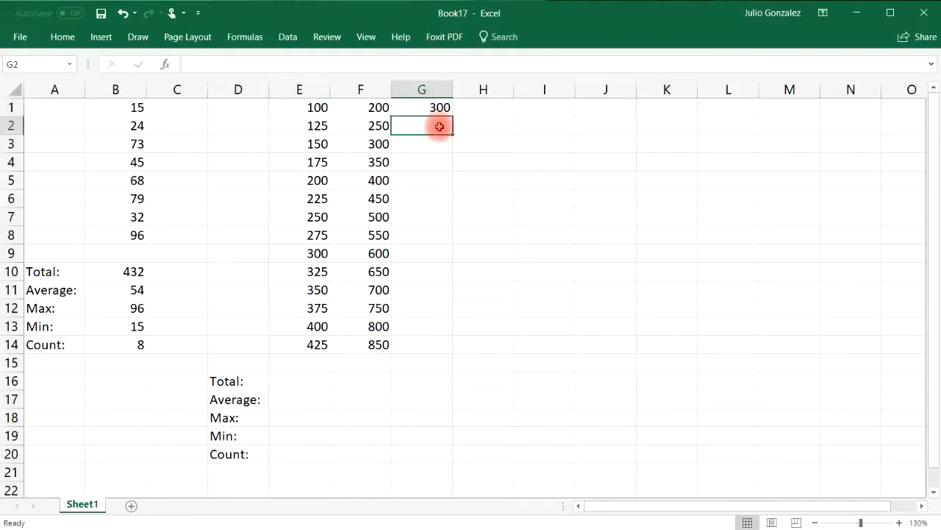
pyautogui.write('280')
pyautogui.press('Return')
pyautogui.click(440, 109)
pyautogui.moveTo(440, 108); pyautogui.dragTo(448, 350)
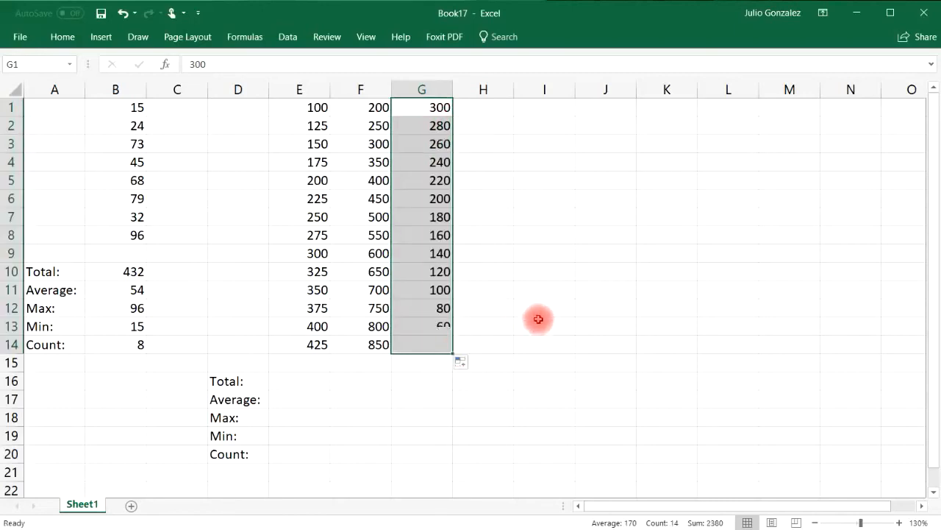
# Total the values of E1:E14 in cell E16 with the SUM function
pyautogui.click(310, 381)
pyautogui.write('=')
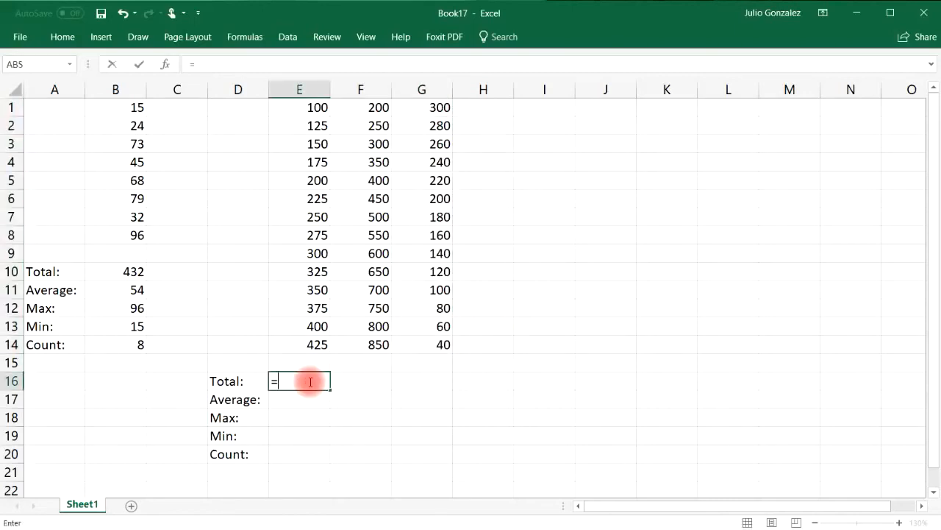
pyautogui.write('sum(')
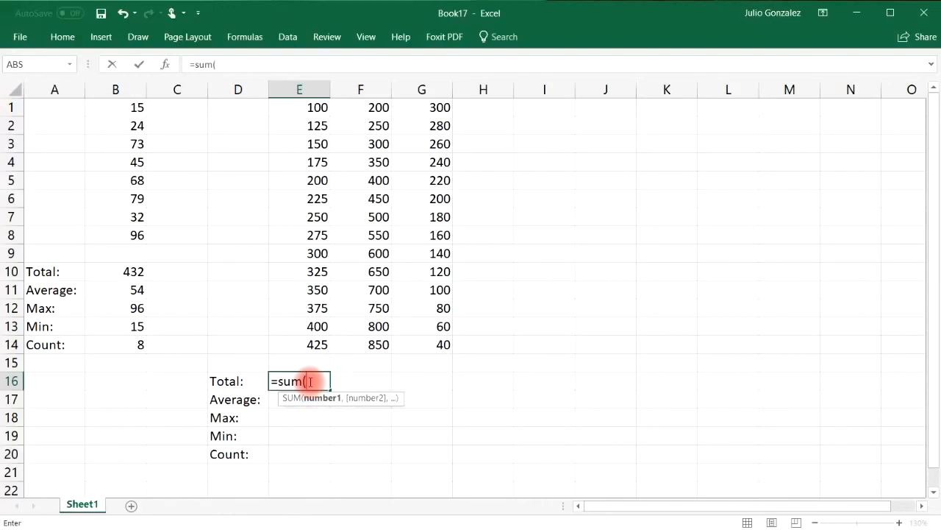
pyautogui.moveTo(305, 110); pyautogui.dragTo(297, 346)
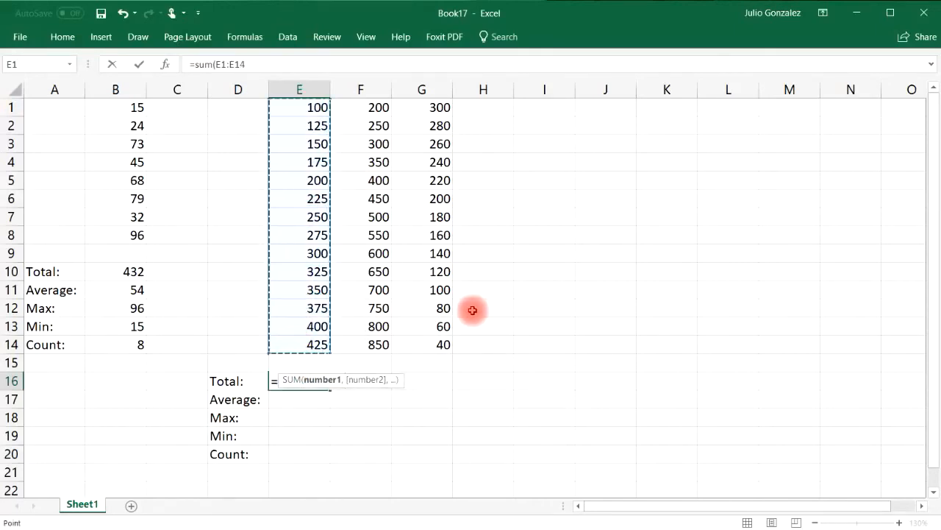
pyautogui.press('Return')
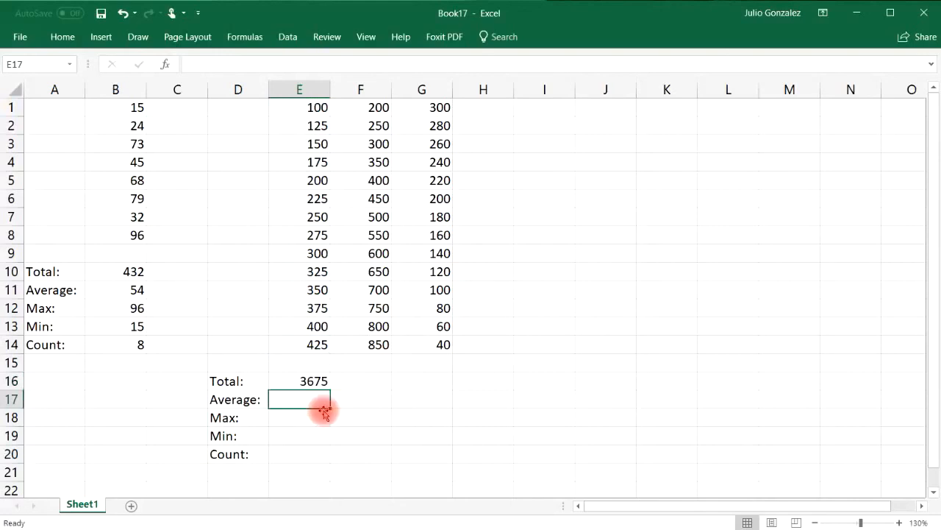
# Calculate the average of E1:E14 in cell E17 with the AVERAGE function
pyautogui.write('=aver')
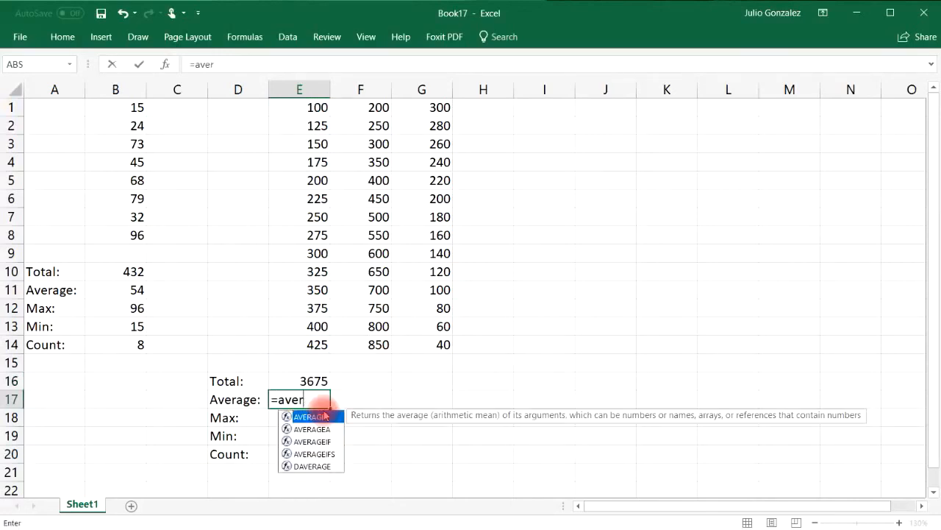
pyautogui.write('age(')
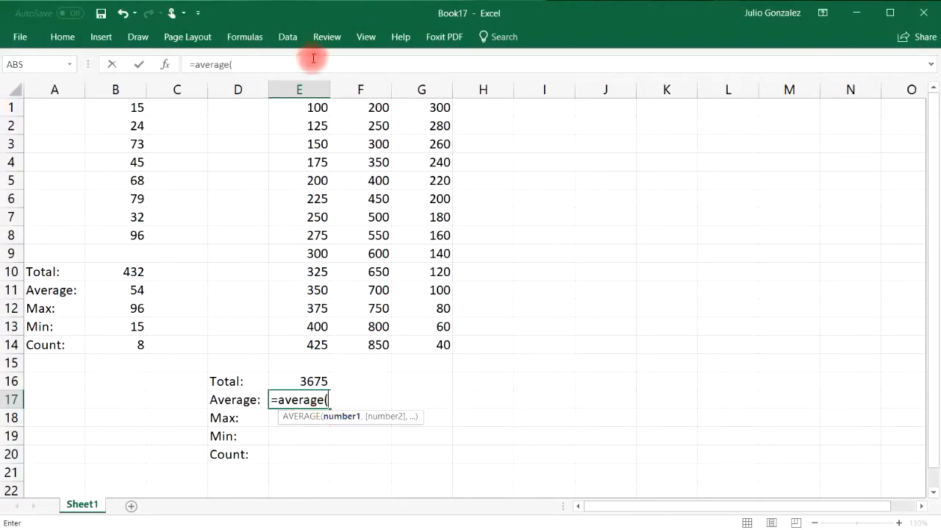
pyautogui.moveTo(321, 108); pyautogui.dragTo(311, 344)
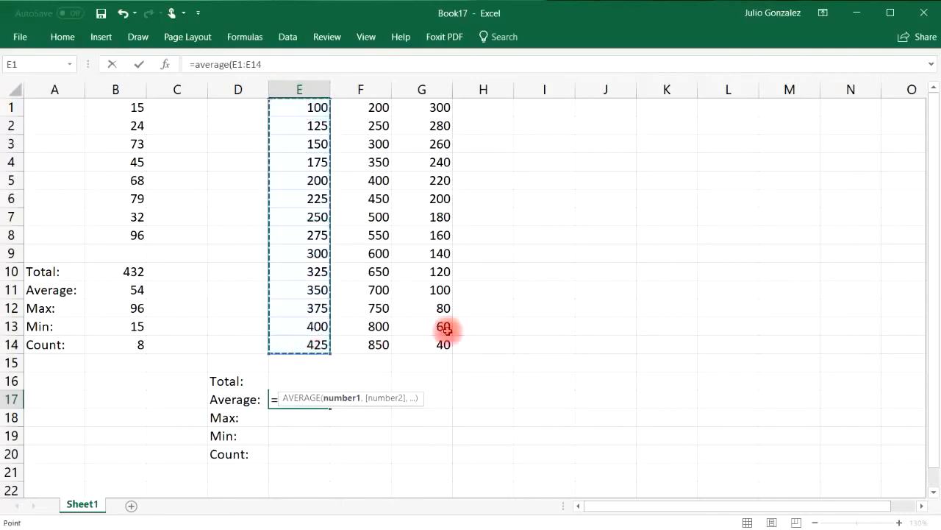
pyautogui.write(')')
pyautogui.press('Return')
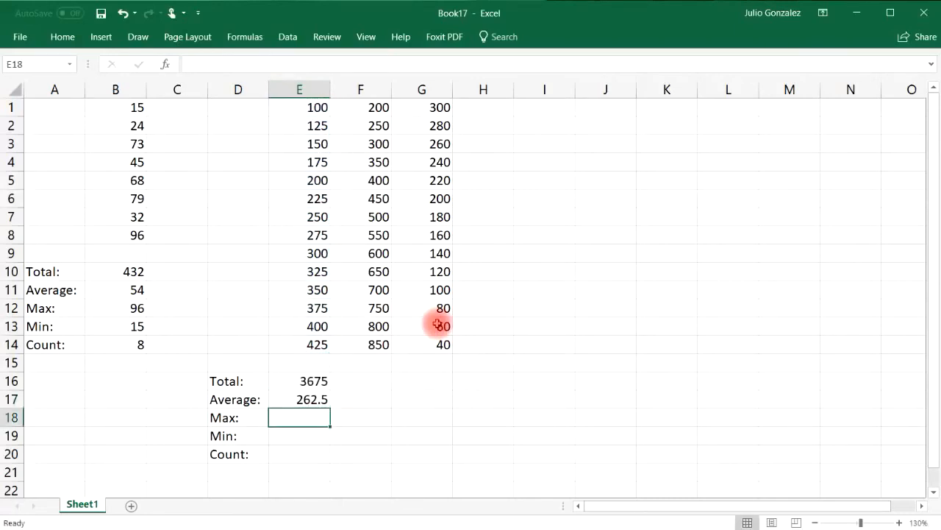
# Find the largest value of E1:E14 in cell E18 with the MAX function
pyautogui.write('=max(')
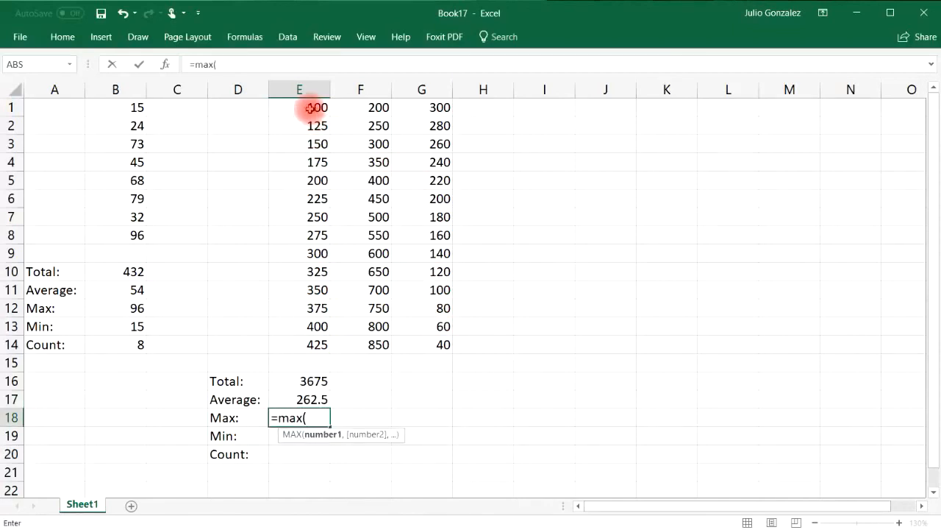
pyautogui.moveTo(311, 109); pyautogui.dragTo(314, 344)
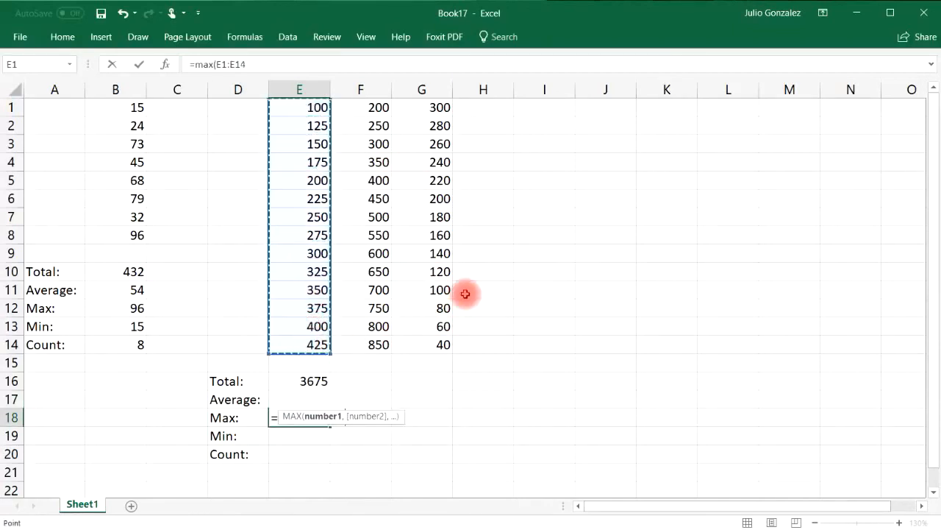
pyautogui.write(')')
pyautogui.press('Return')
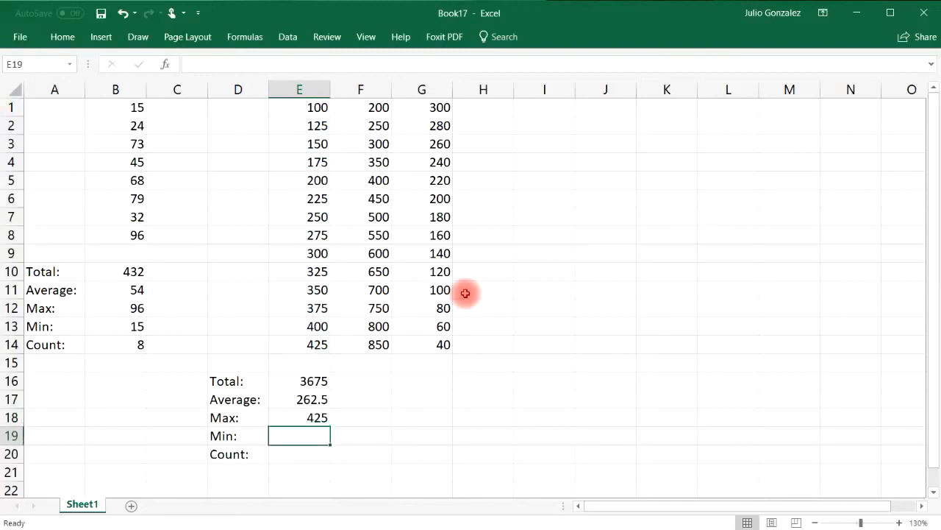
# Find the smallest value of E1:E14 in cell E19 with the MIN function
pyautogui.write('=min(')
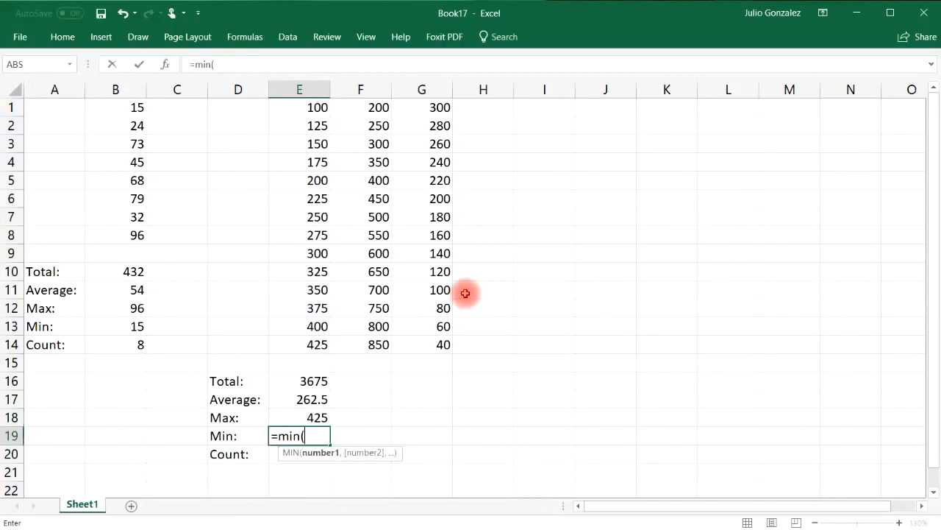
pyautogui.moveTo(313, 108); pyautogui.dragTo(306, 338)
pyautogui.press('Return')
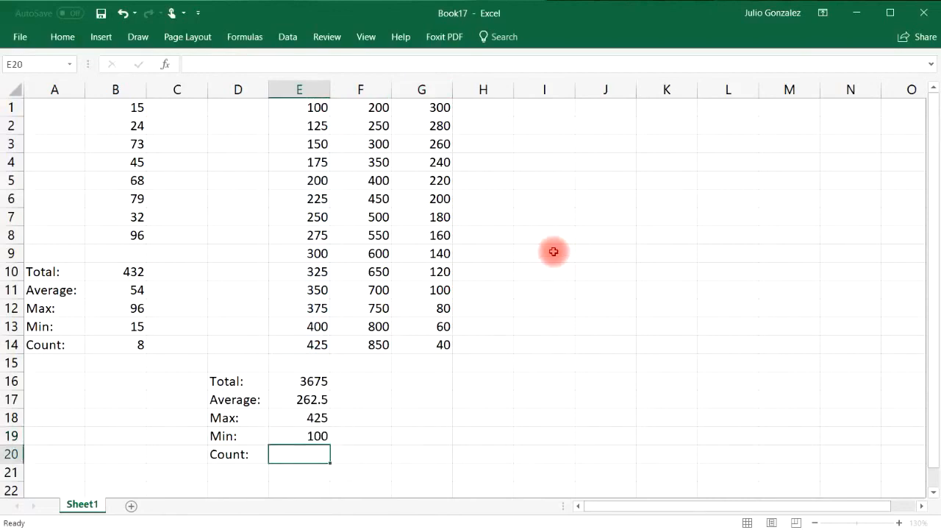
# Count the numbers in E1:E14 in cell E20 with the COUNT function
pyautogui.write('=count(')
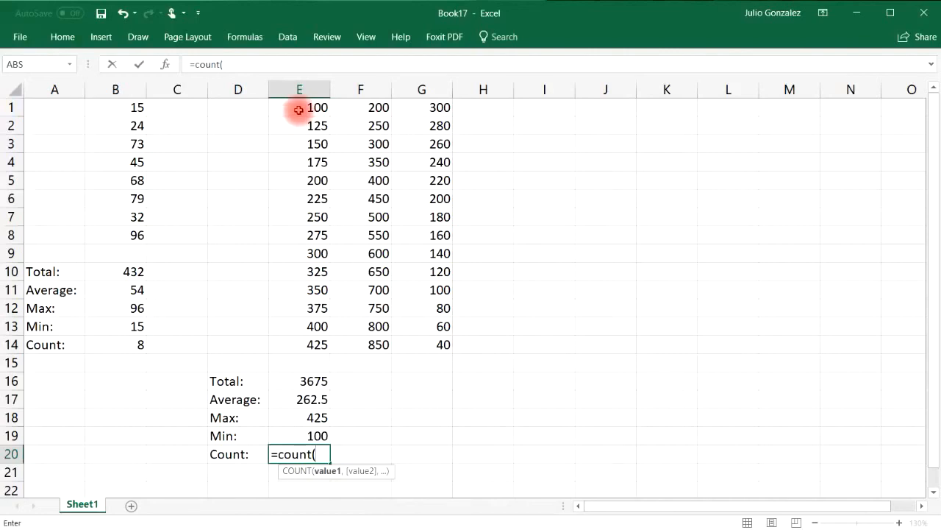
pyautogui.moveTo(299, 110); pyautogui.dragTo(311, 344)
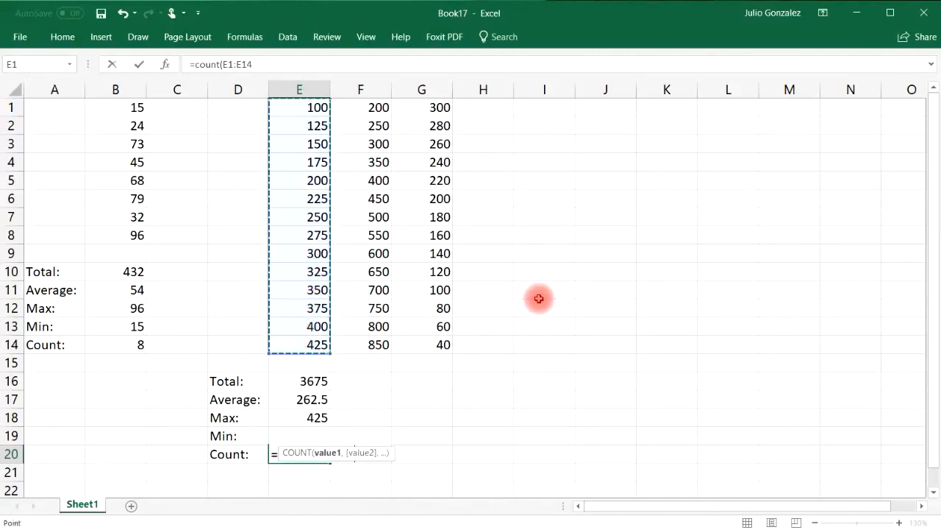
pyautogui.press('Return')
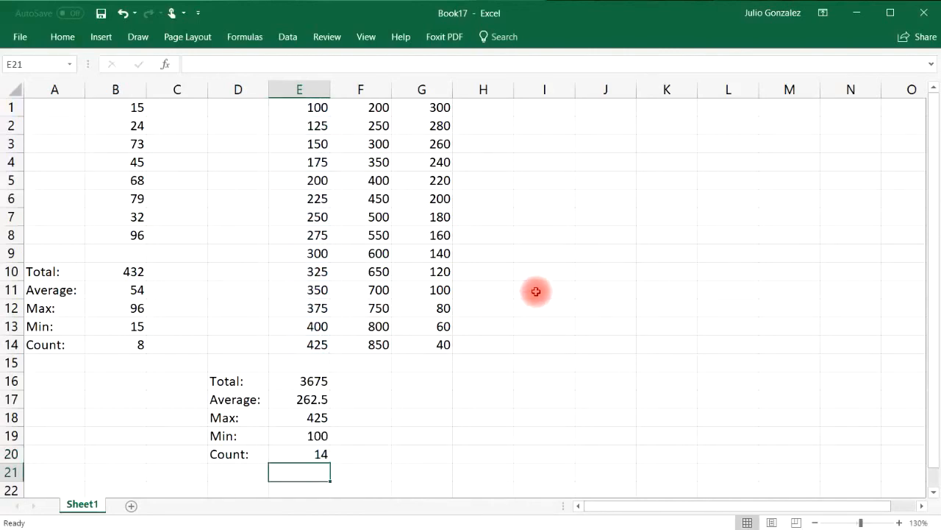
# Fill the SUM formula from E16 across to G16 and check the ranges used in E16 and F16
pyautogui.click(323, 380)
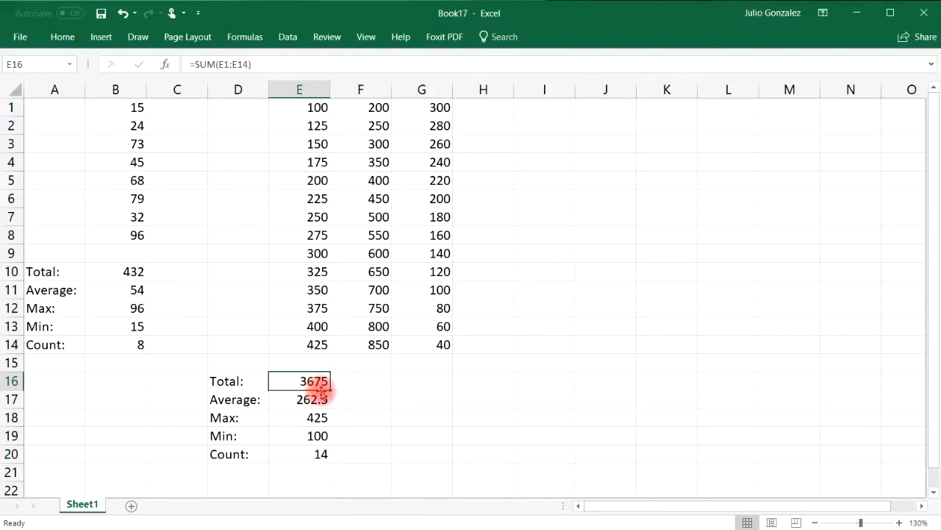
pyautogui.moveTo(331, 389); pyautogui.dragTo(434, 385)
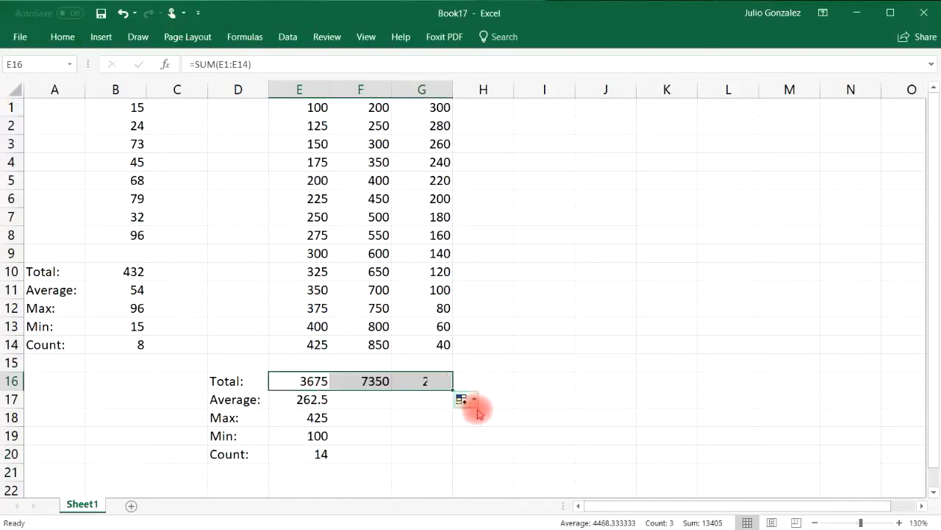
pyautogui.click(307, 379)
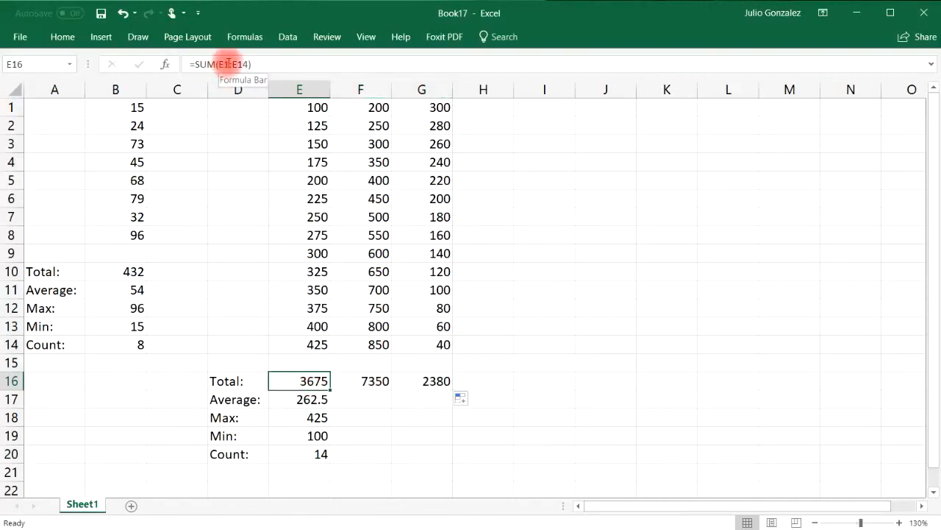
pyautogui.click(370, 380)
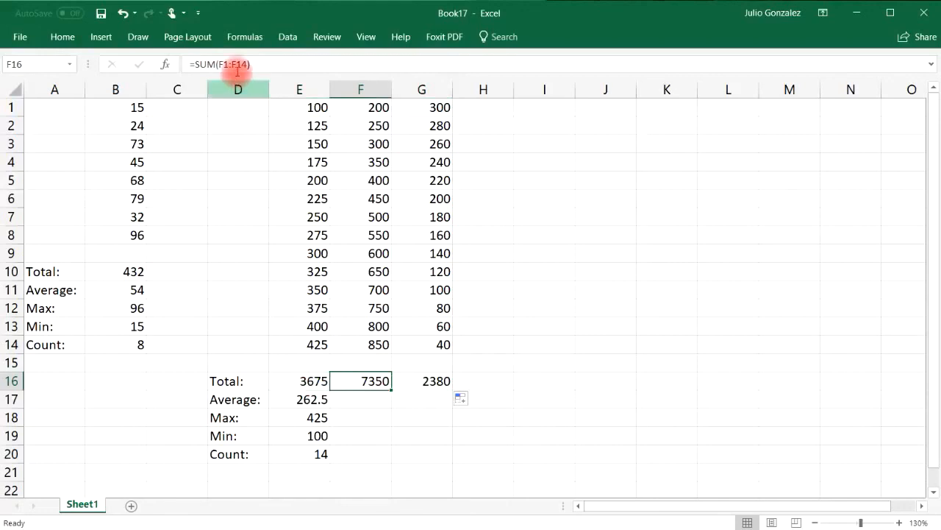
# Fill the AVERAGE formula from E17 across to G17 and the MAX formula from E18 across to G18
pyautogui.click(311, 402)
pyautogui.moveTo(328, 406); pyautogui.dragTo(428, 398)
pyautogui.click(322, 418)
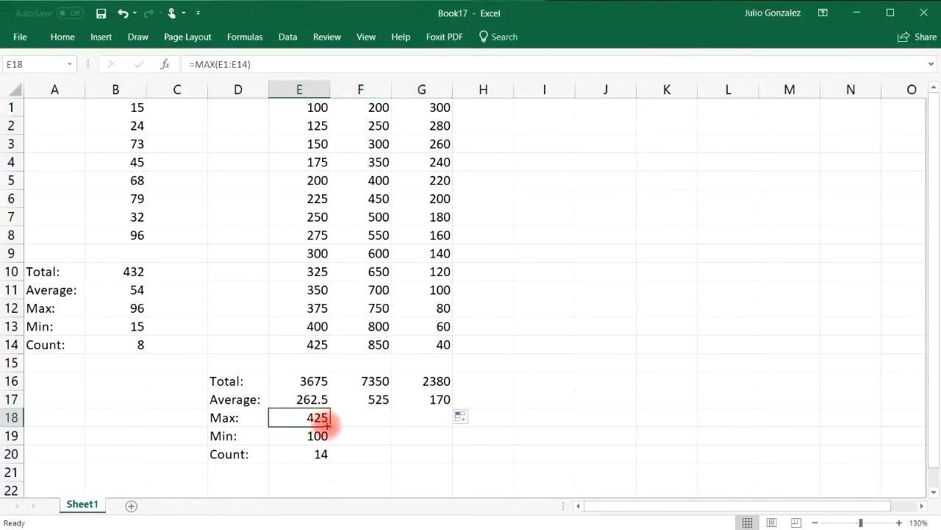
pyautogui.moveTo(333, 426); pyautogui.dragTo(435, 426)
# Fill the MIN formula from E19 across to G19 and the COUNT formula from E20 across to G20
pyautogui.click(304, 436)
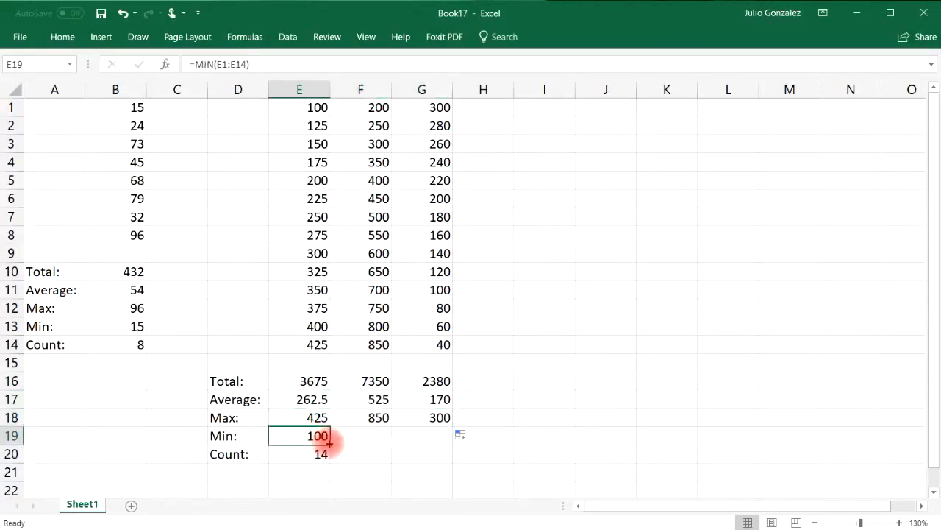
pyautogui.moveTo(329, 444); pyautogui.dragTo(456, 460)
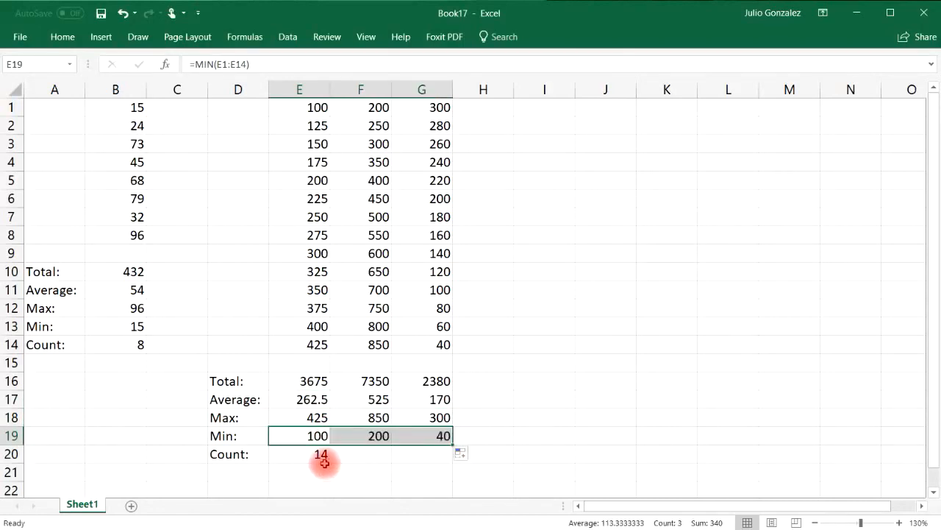
pyautogui.click(318, 456)
pyautogui.moveTo(330, 463); pyautogui.dragTo(441, 457)
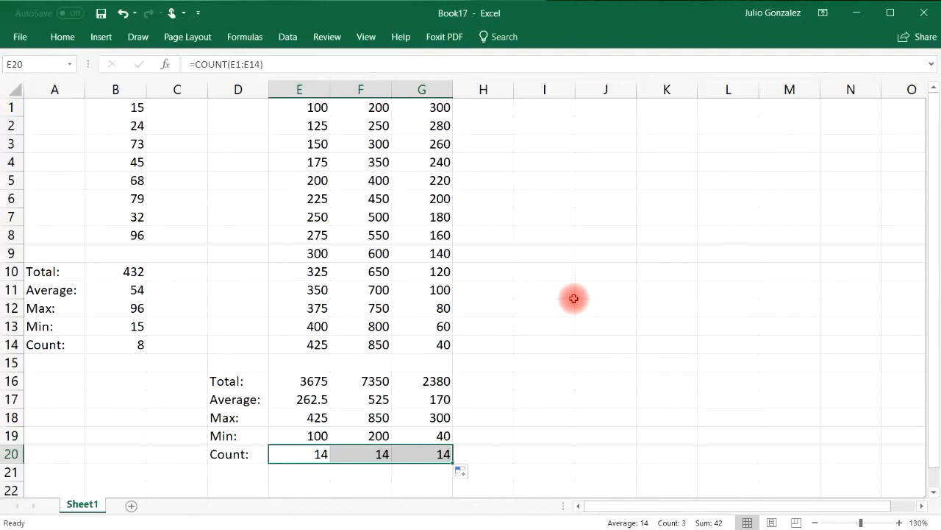